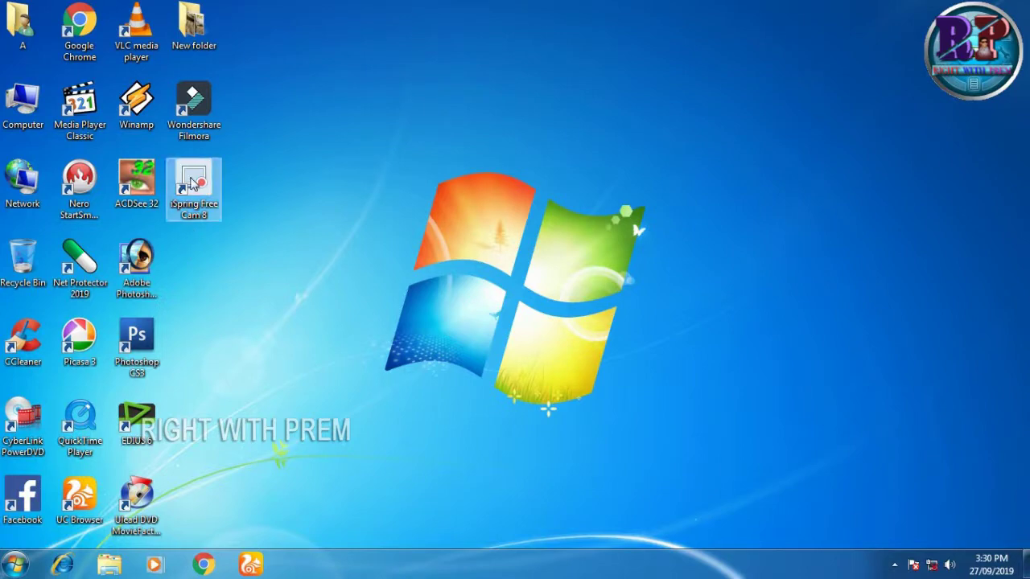
- Launch Adobe Photoshop CS3 from its desktop shortcut
double_click(137, 353)
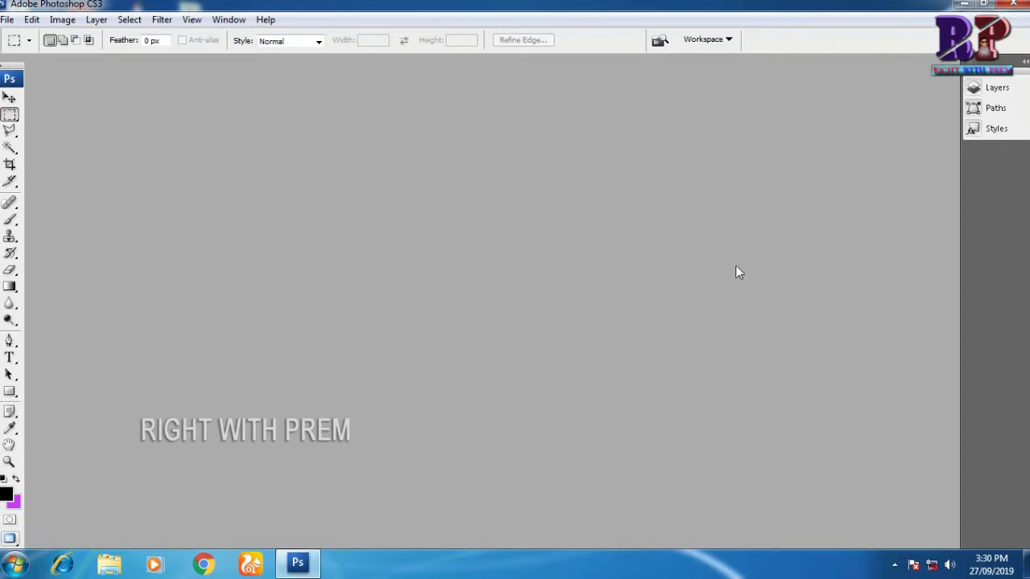
- Expand the Layers panel and create a white 15 × 10 inch document at 300 pixels/inch
left_click(1024, 62)
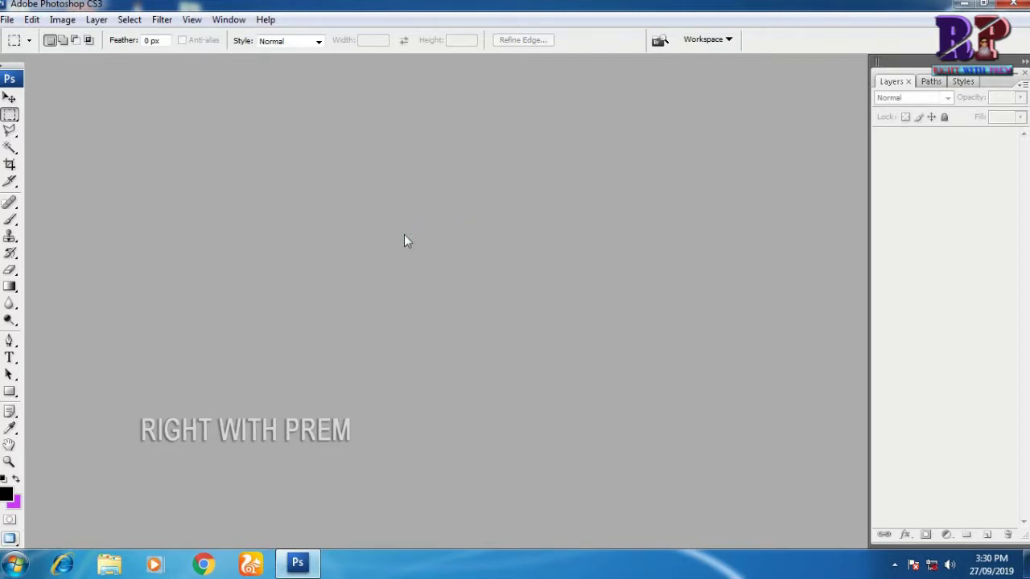
left_click(7, 19)
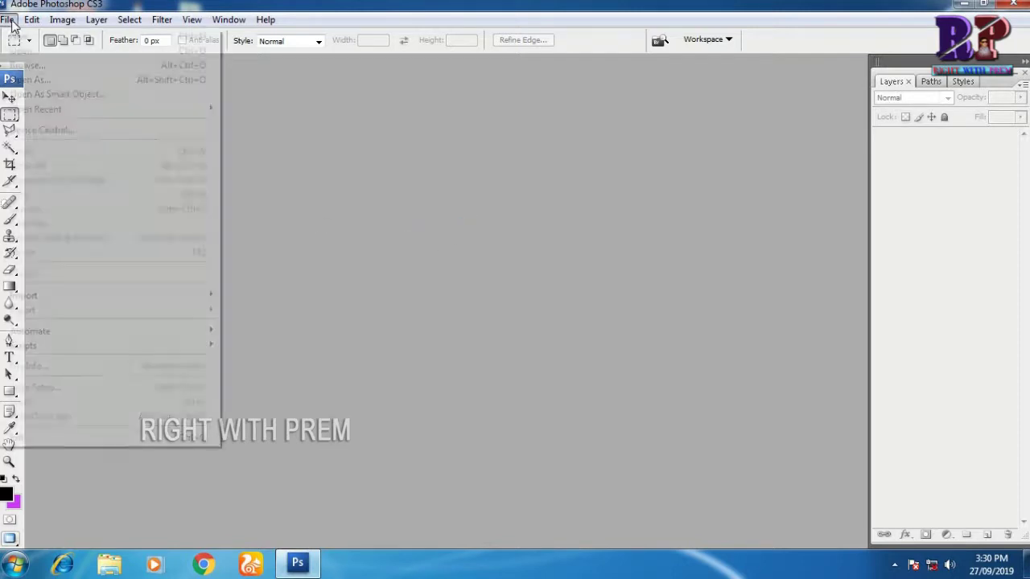
left_click(19, 36)
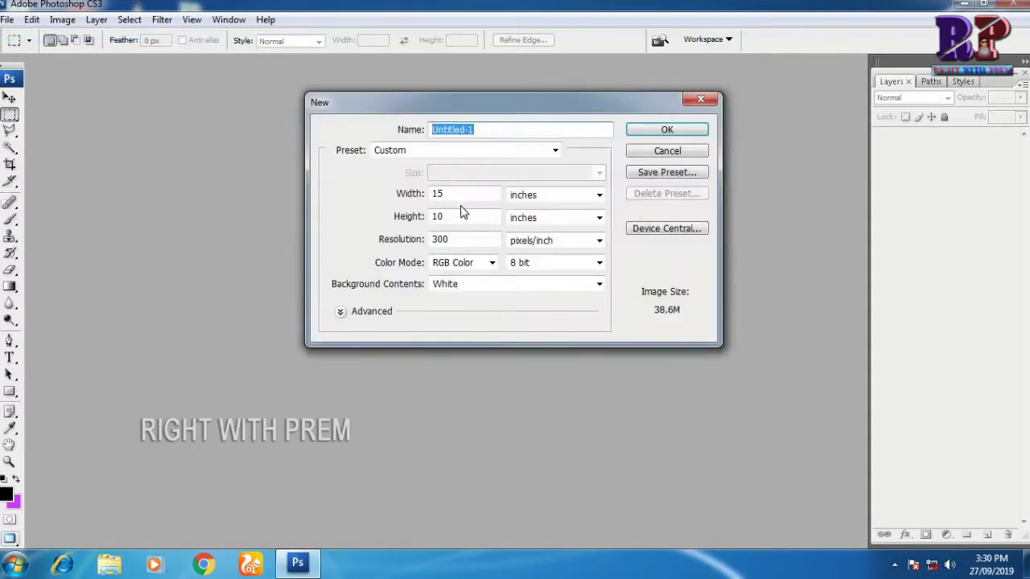
double_click(448, 194)
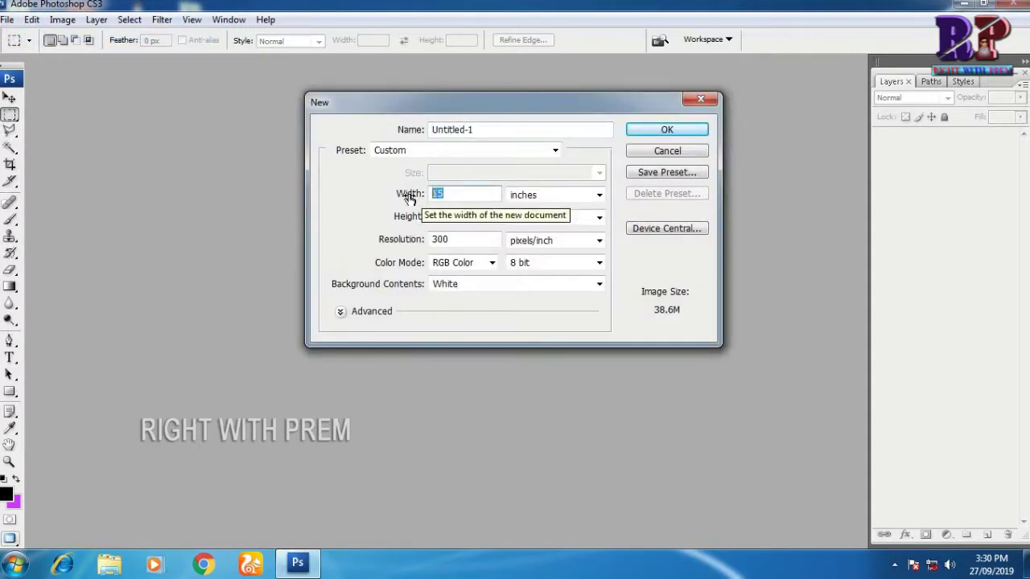
type("15")
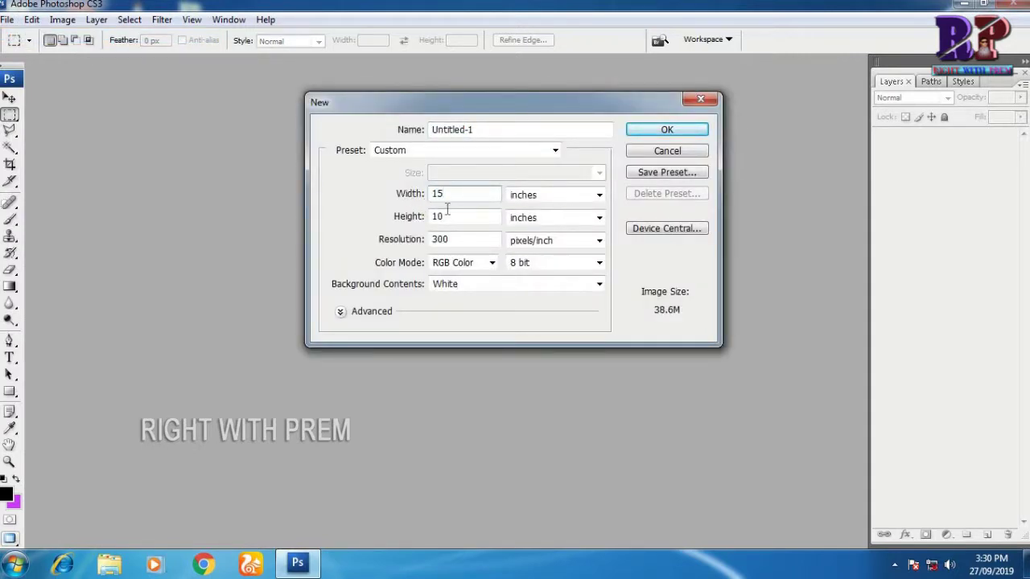
double_click(437, 217)
type("1")
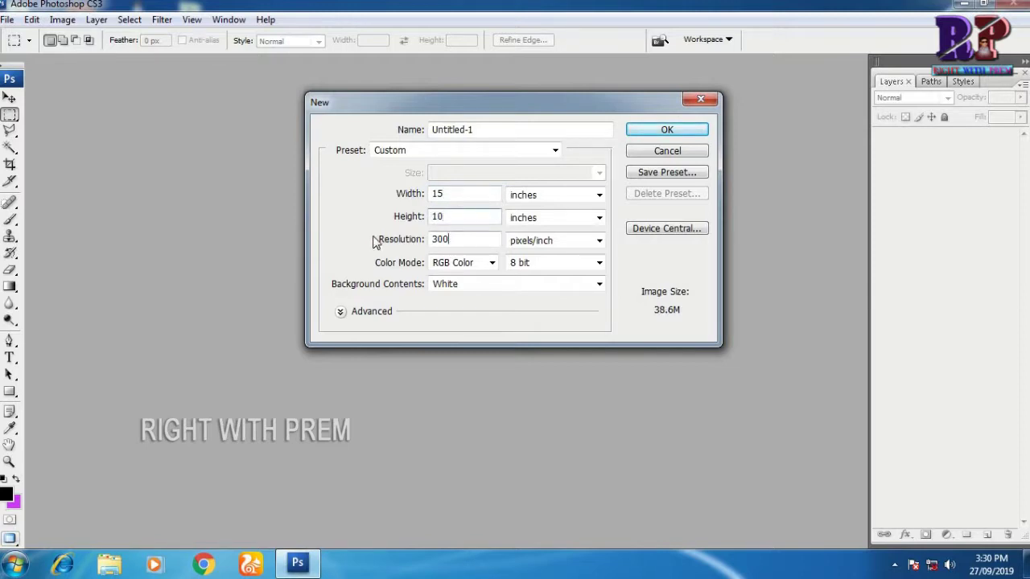
key("ctrl+a")
type("300")
left_click(667, 131)
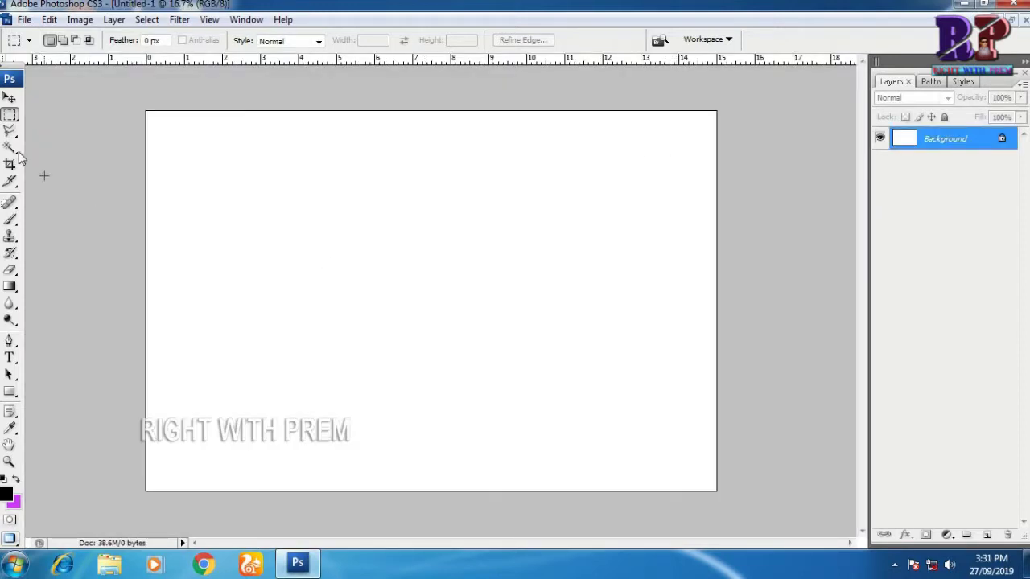
- Type the word GLASS and move it fully onto the canvas
left_click(11, 360)
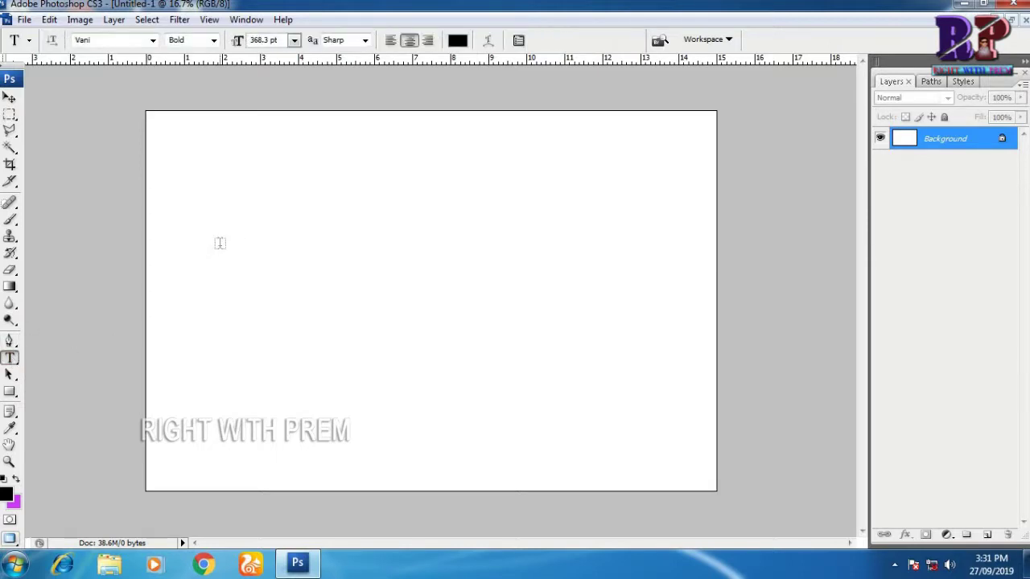
left_click(231, 278)
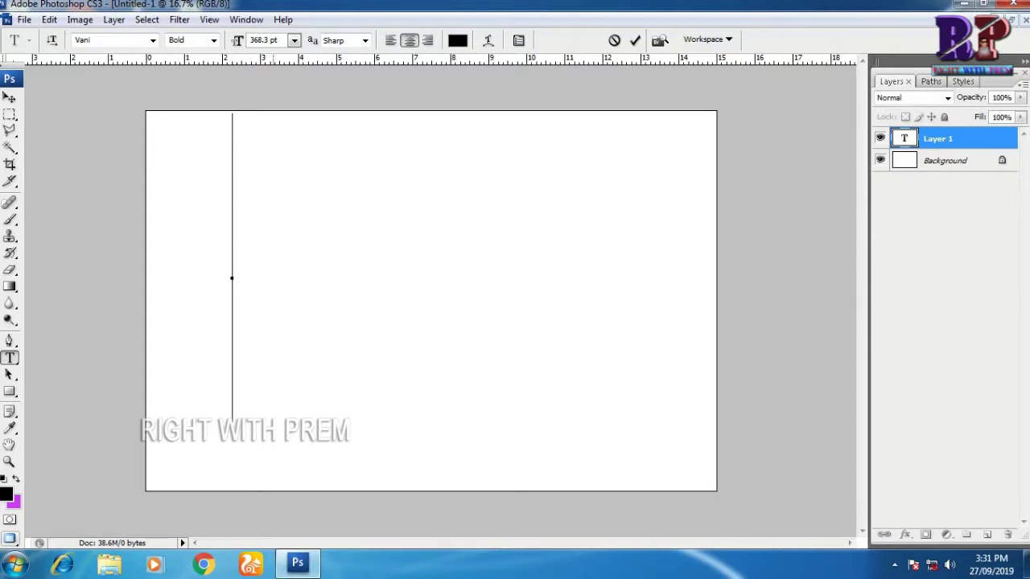
type("GL")
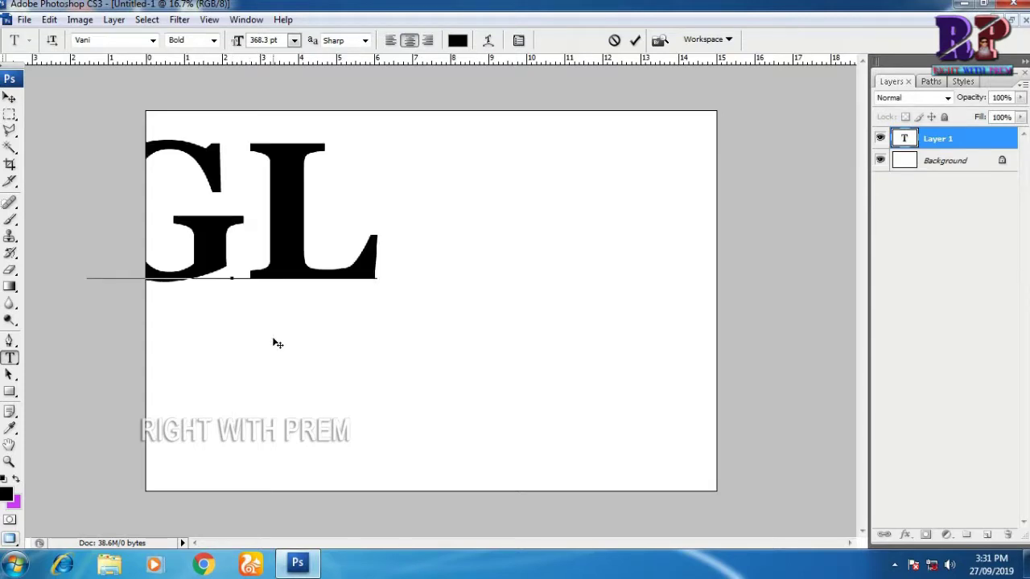
type("ASS")
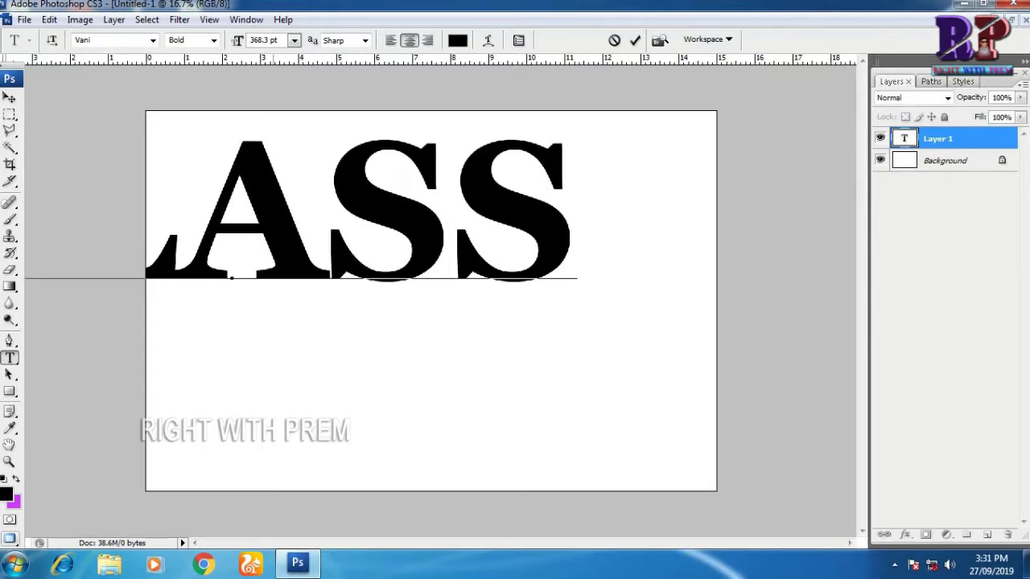
left_click(10, 96)
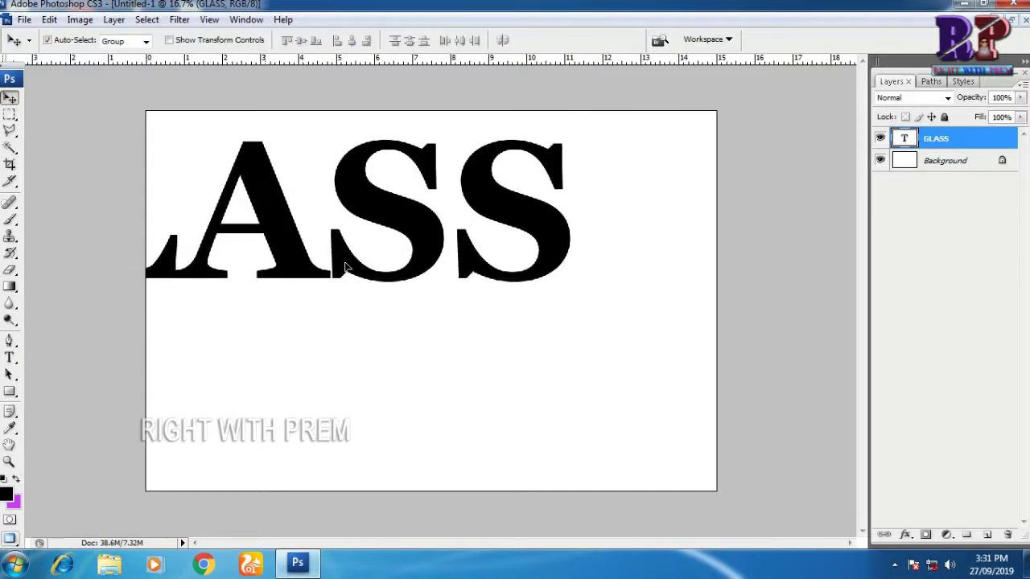
left_click_drag(346, 267, 445, 285)
- Free-transform GLASS to span most of the canvas, then select all its letters
key("ctrl+t")
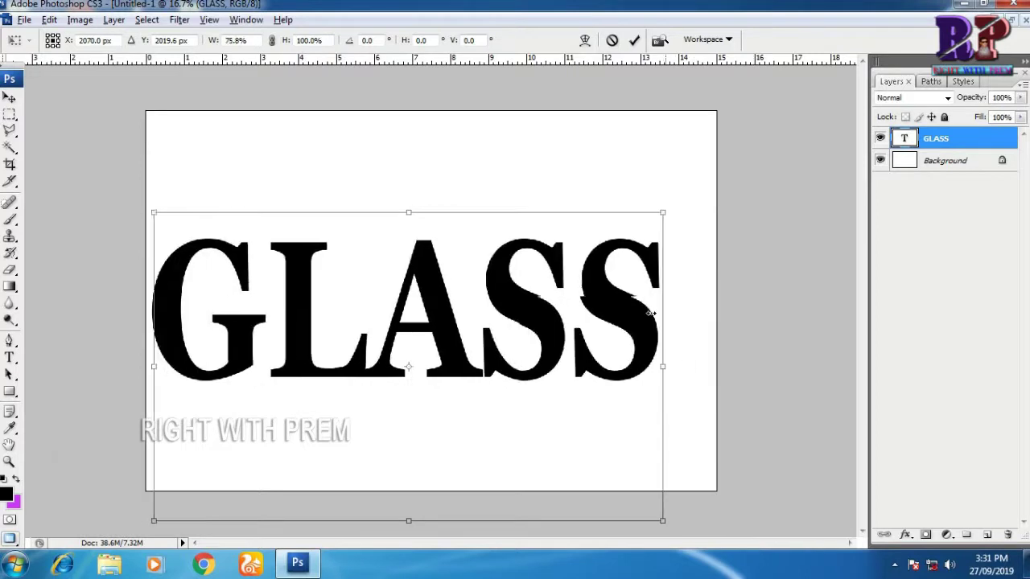
left_click_drag(754, 287, 646, 306)
mouse_move(540, 309)
left_mouse_down()
mouse_move(555, 271)
mouse_move(533, 251)
left_mouse_up()
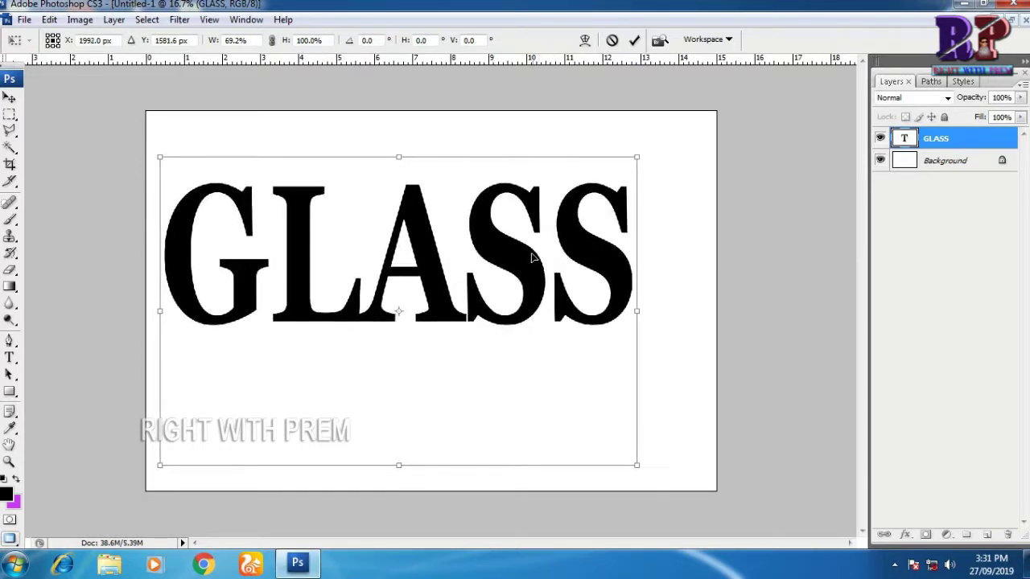
mouse_move(636, 465)
left_mouse_down()
mouse_move(682, 507)
mouse_move(700, 506)
left_mouse_up()
left_click_drag(461, 236, 457, 260)
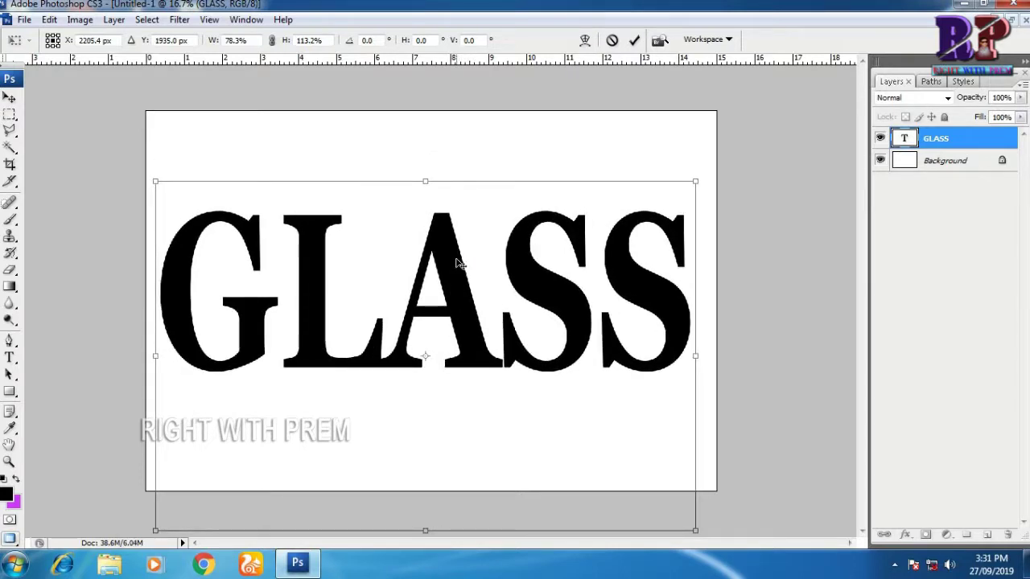
key("Return")
key("t")
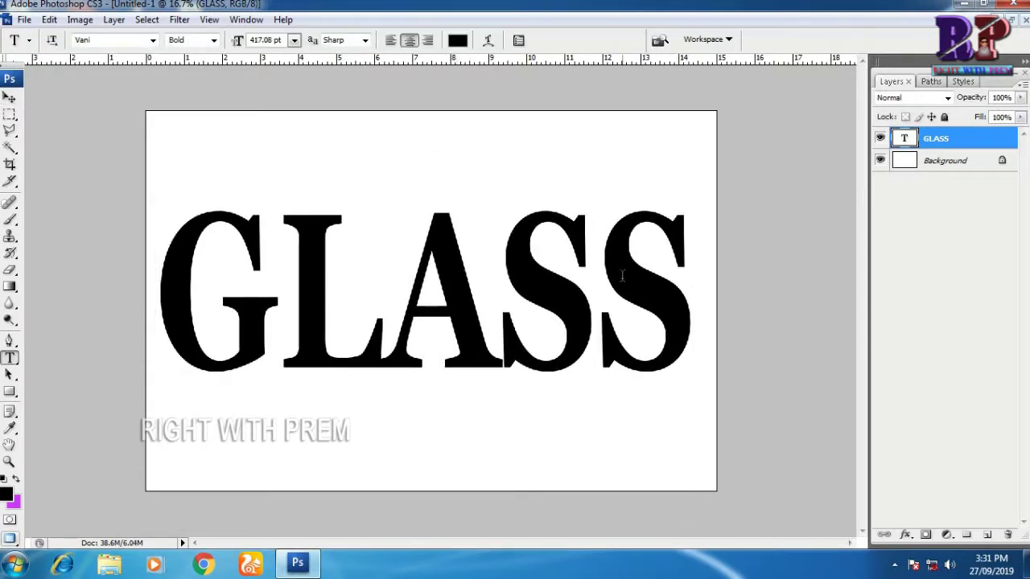
left_click(683, 283)
left_click_drag(665, 281, 206, 256)
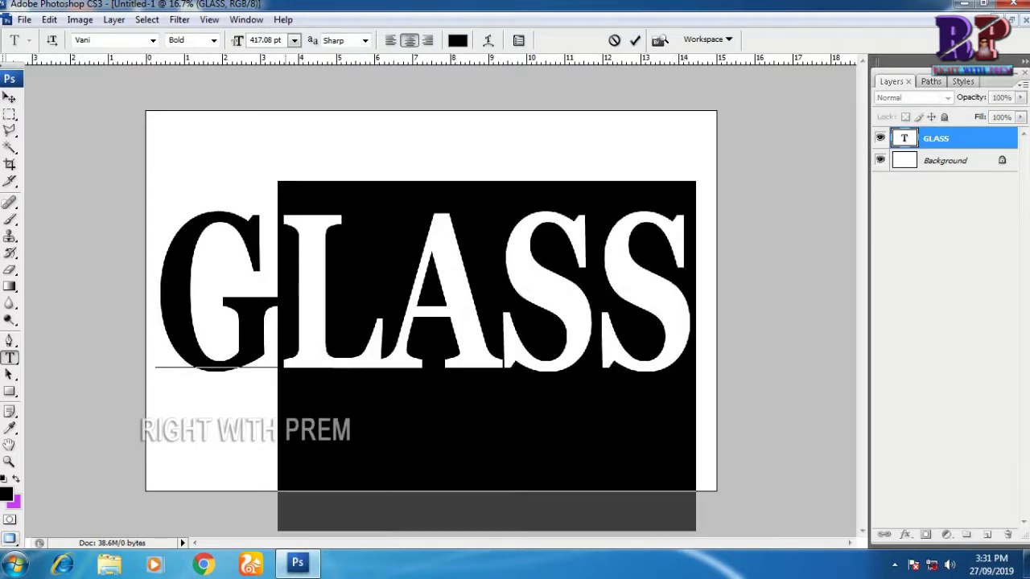
- Nudge GLASS down and convert the locked Background into Layer 0
left_click(10, 97)
left_click_drag(566, 292, 565, 306)
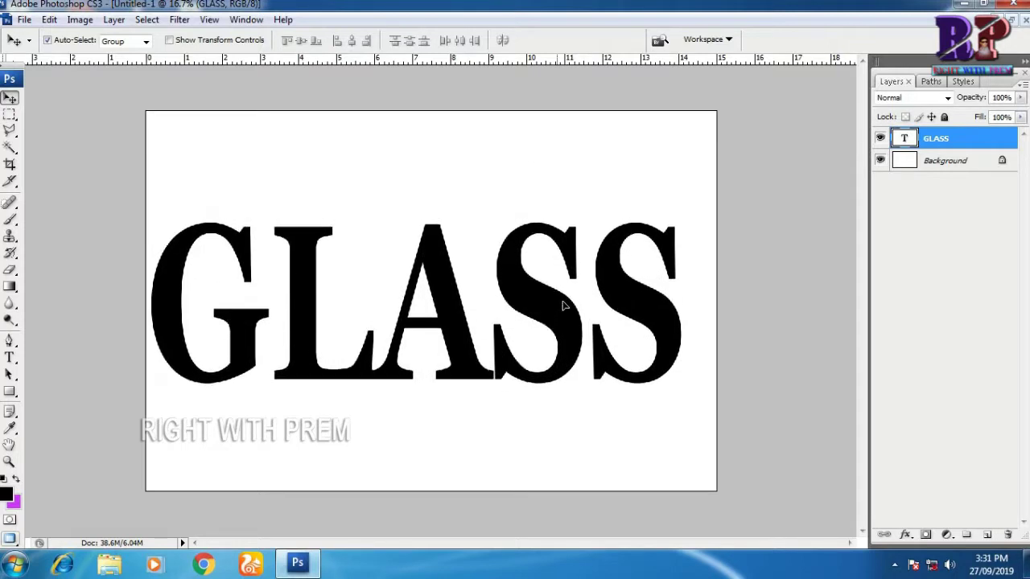
double_click(965, 160)
left_click(635, 175)
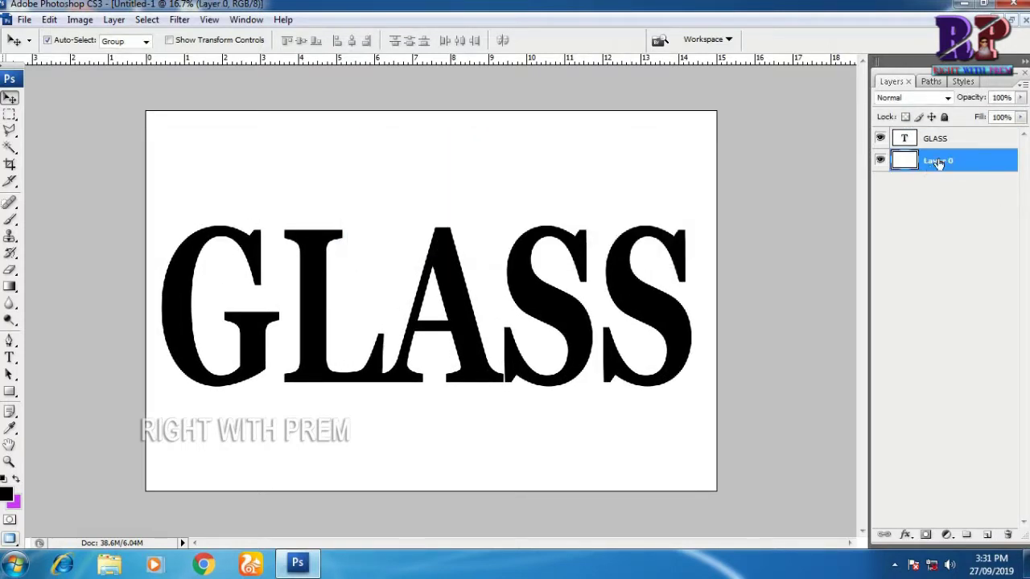
- Set a teal background colour and fill Layer 0 with it
left_click(13, 502)
left_click_drag(596, 393, 595, 406)
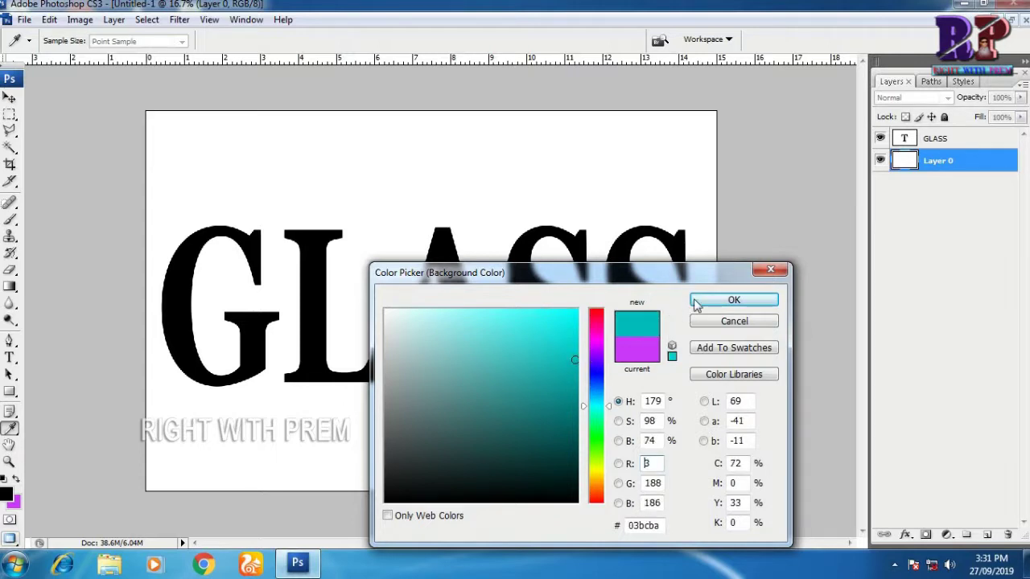
left_click(728, 300)
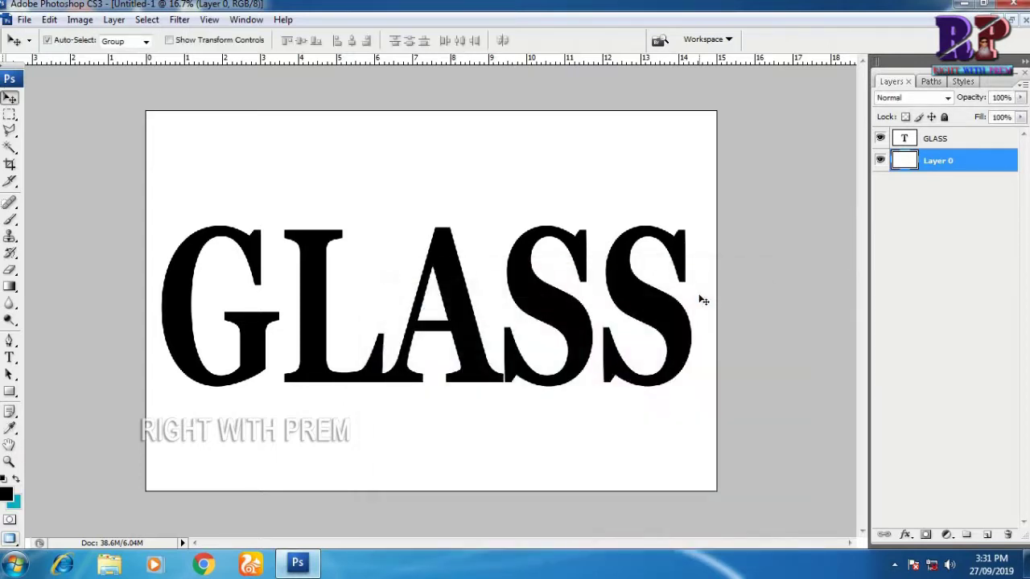
right_click(635, 174)
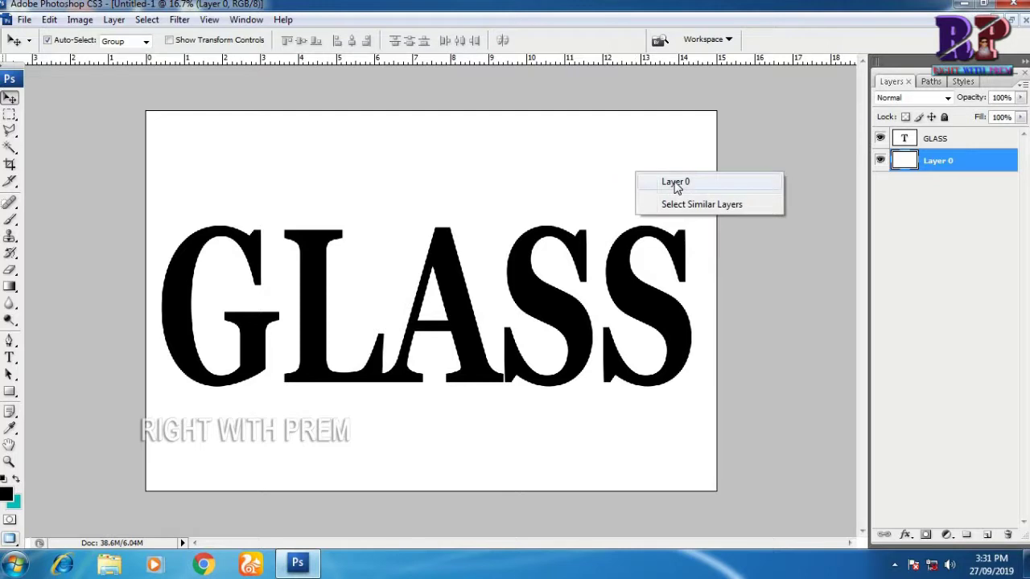
left_click(676, 183)
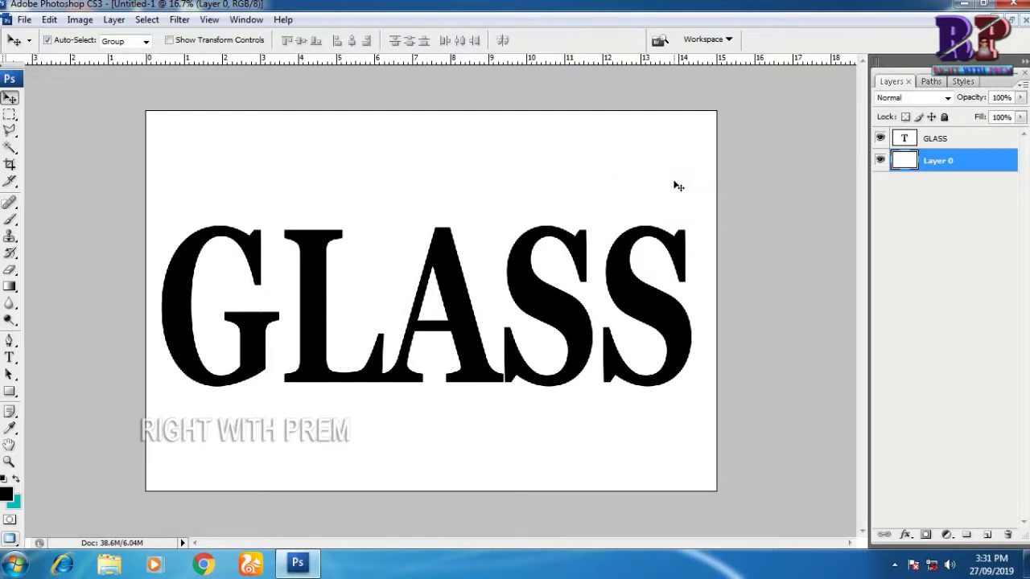
key("ctrl+BackSpace")
- Lower the GLASS layer's Fill to 0% so the letters vanish
left_click_drag(527, 289, 525, 282)
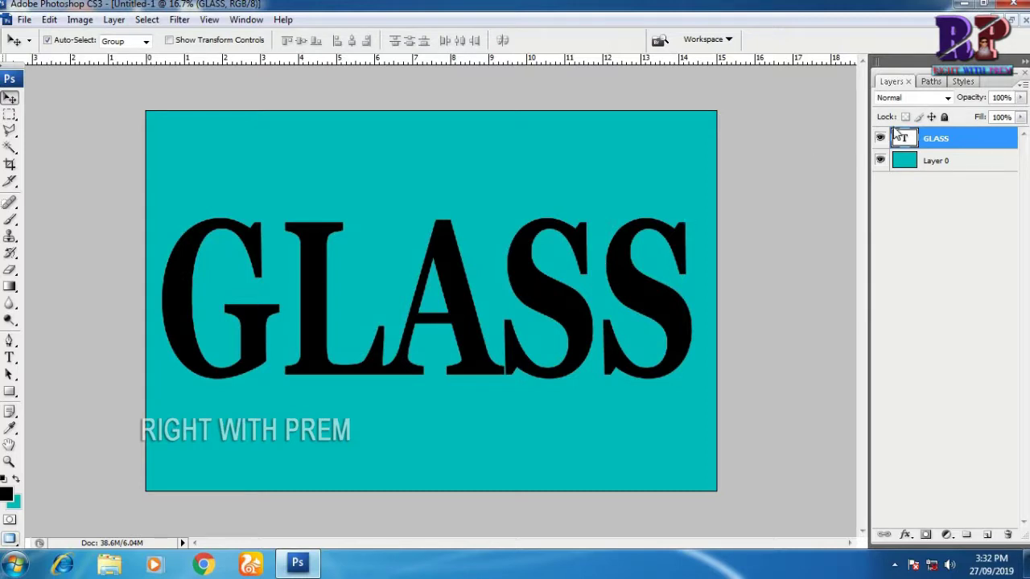
left_click(1020, 117)
left_click_drag(1018, 131, 940, 146)
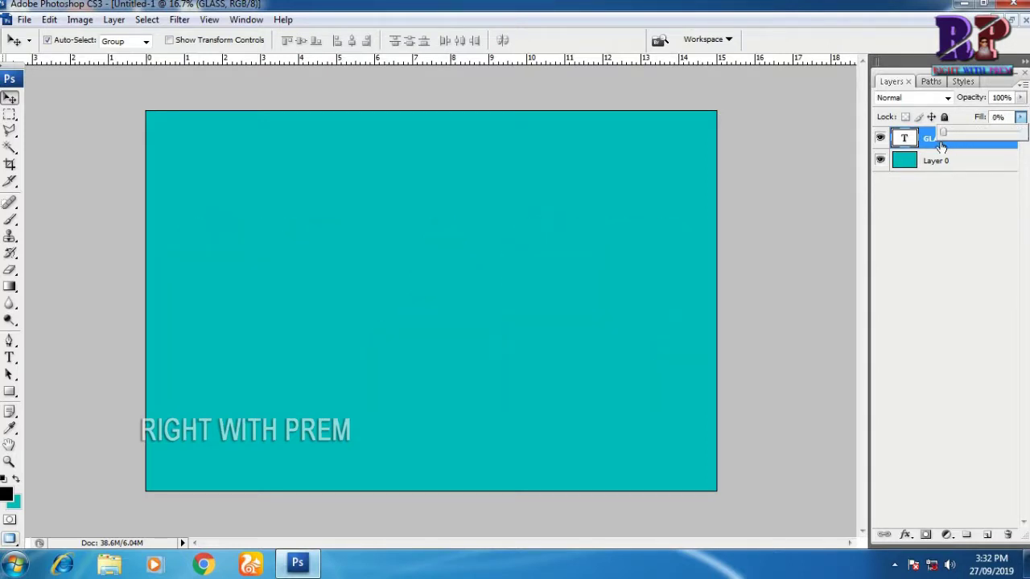
left_click(757, 150)
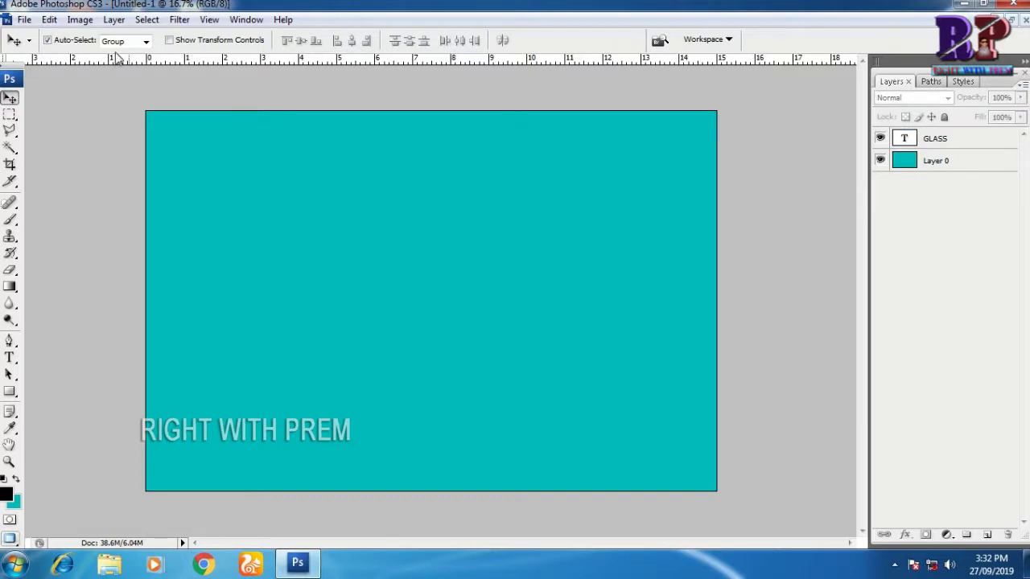
left_click(933, 142)
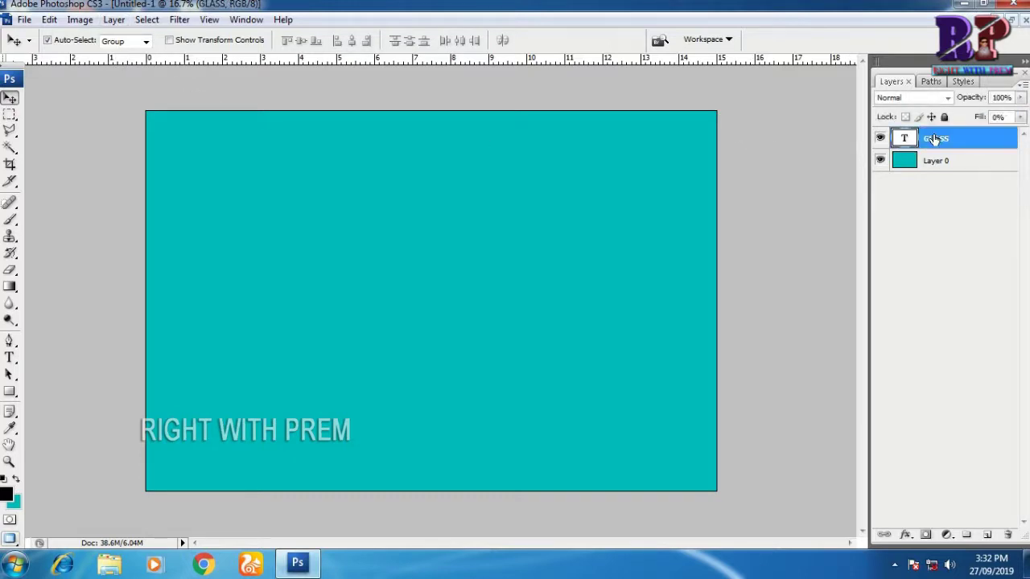
- Add a drop shadow to GLASS with distance 10, spread 10 and size 10
left_click(114, 20)
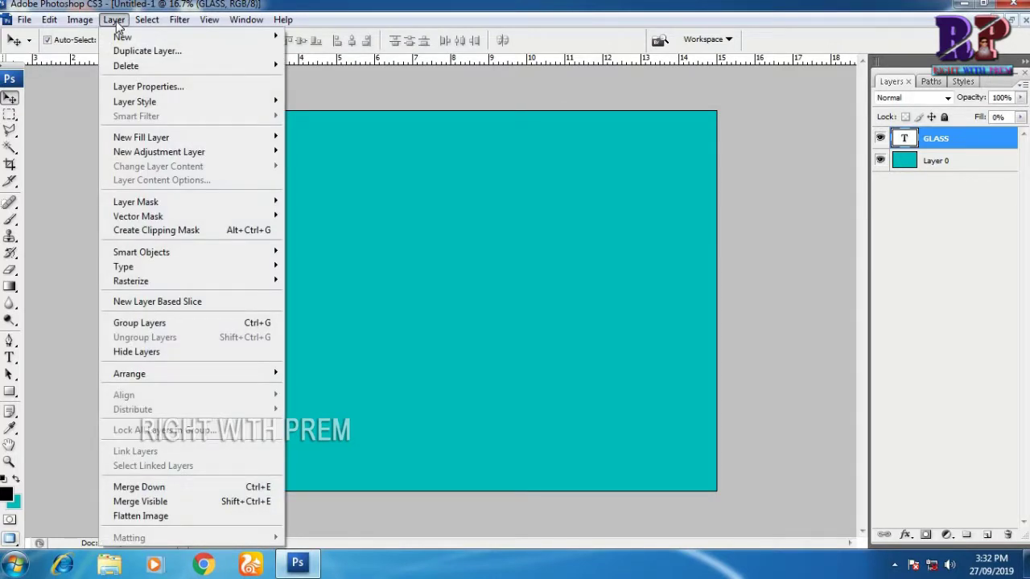
mouse_move(135, 102)
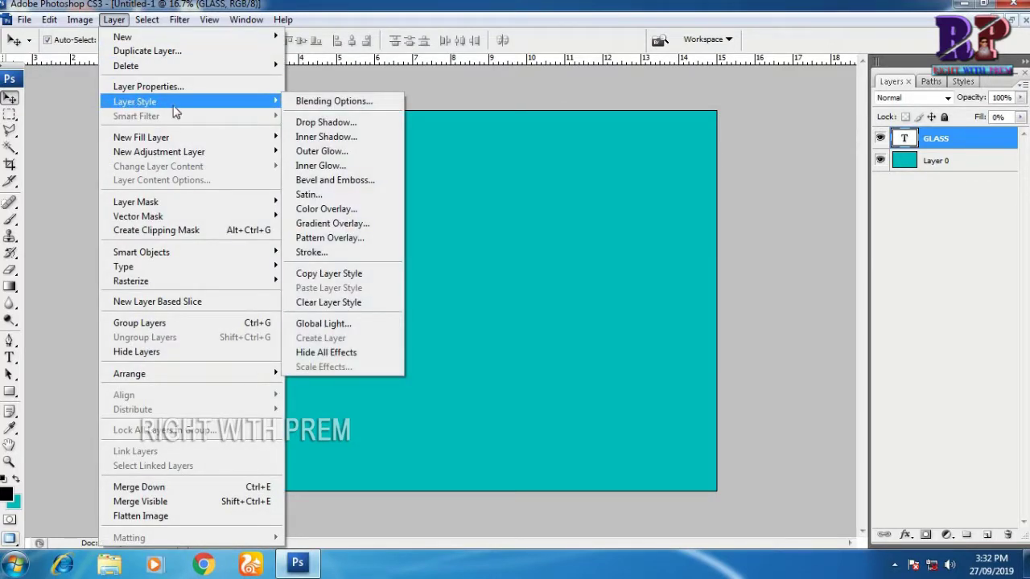
left_click(335, 101)
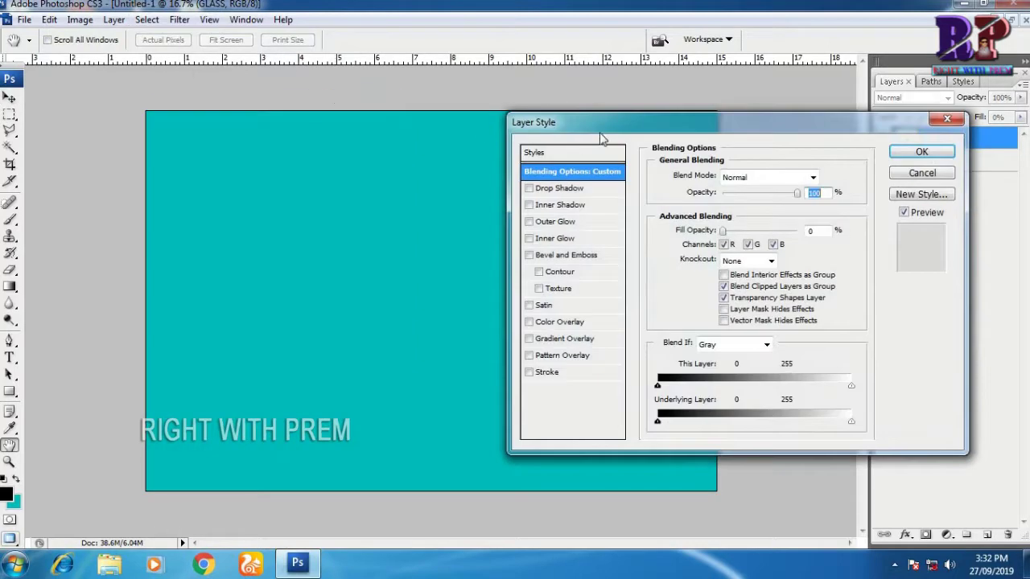
left_click(553, 189)
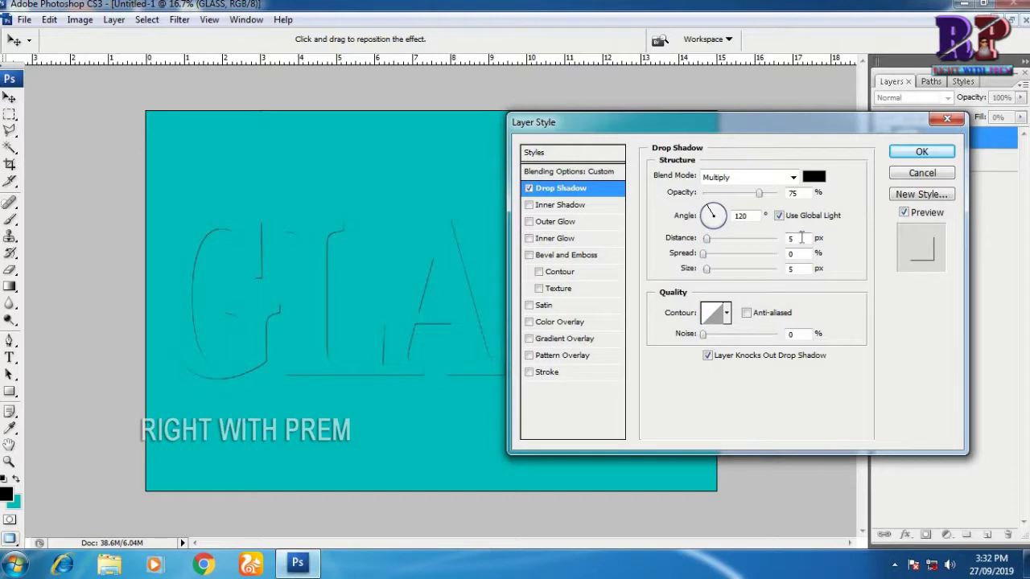
type("10")
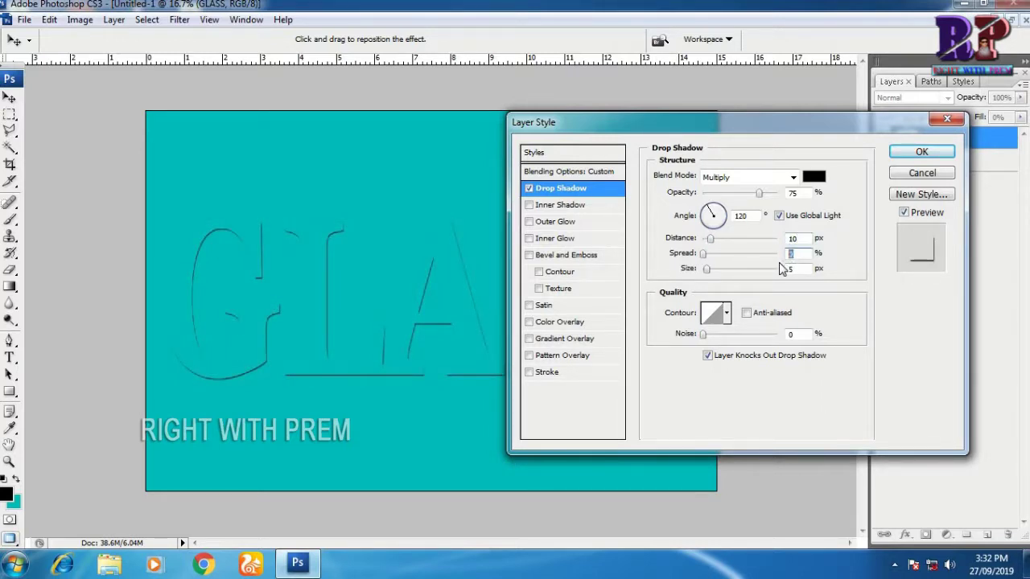
type("10")
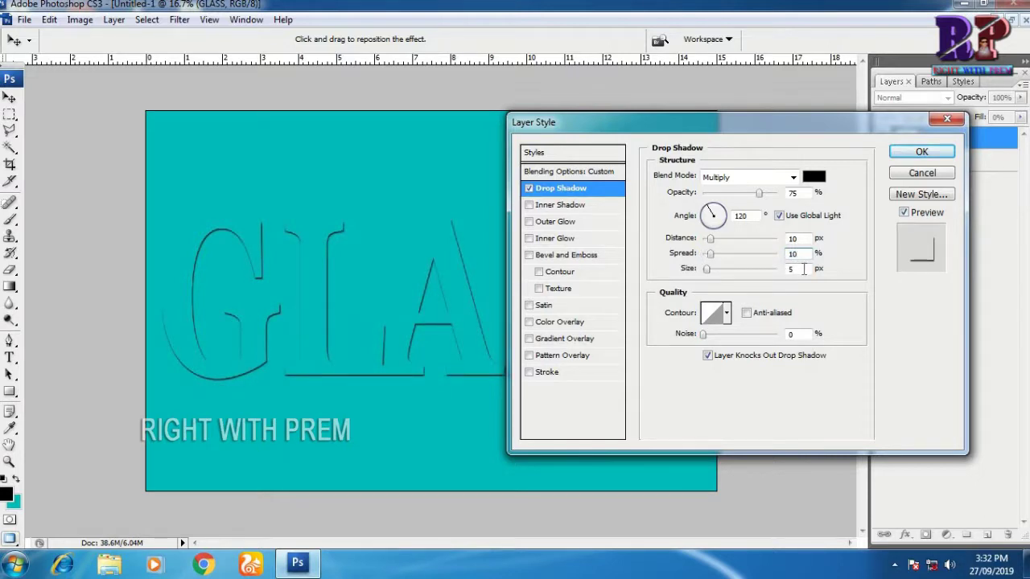
left_click_drag(803, 269, 778, 274)
type("10")
- Turn on Bevel and Emboss with depth 250% and size 20
left_click(567, 256)
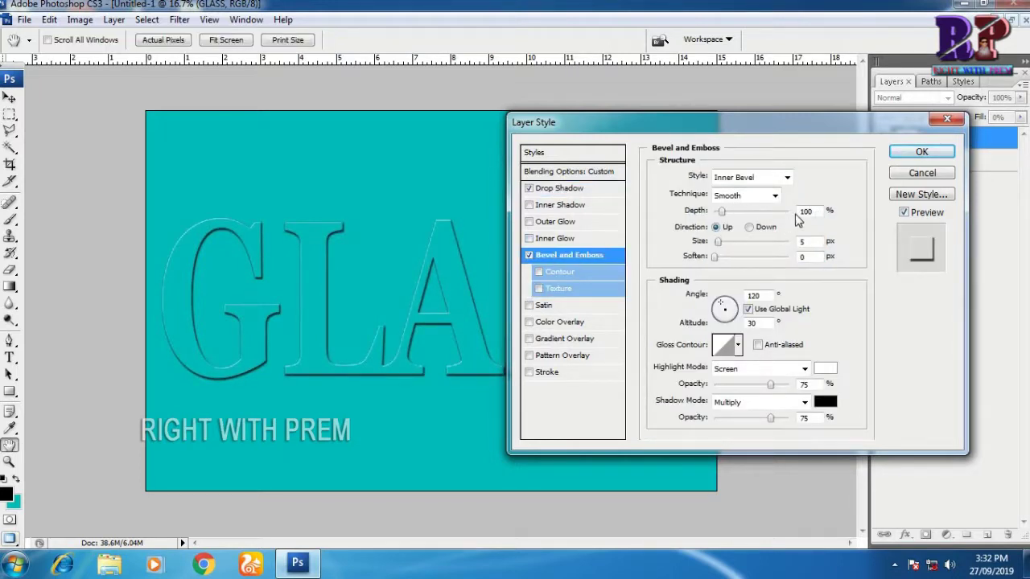
left_click_drag(722, 213, 733, 219)
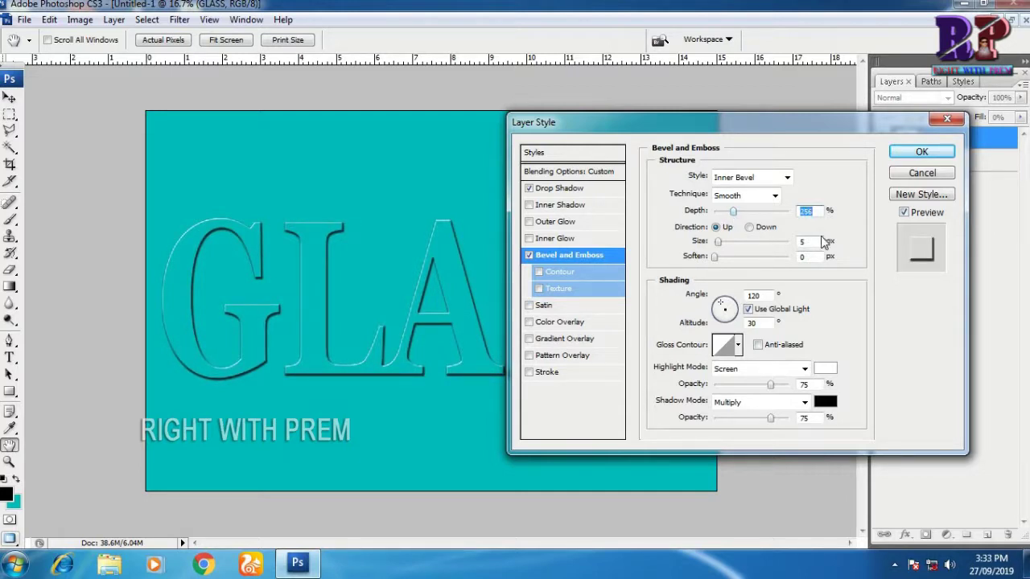
left_click(798, 211)
type("250")
key("Tab")
type("20")
key("Tab")
type("5")
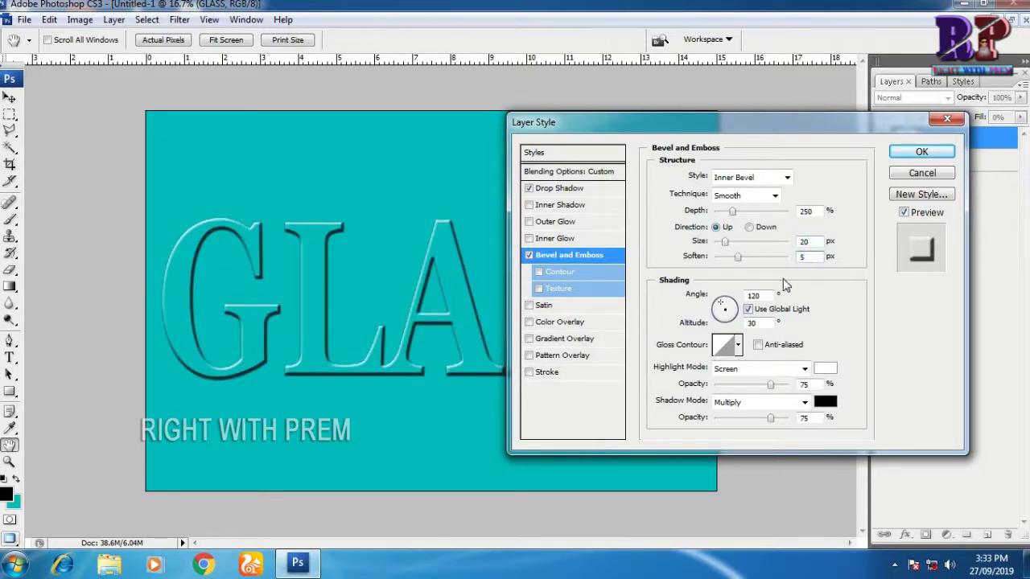
- Set the bevel's gloss contour to the Ring preset
left_click(726, 346)
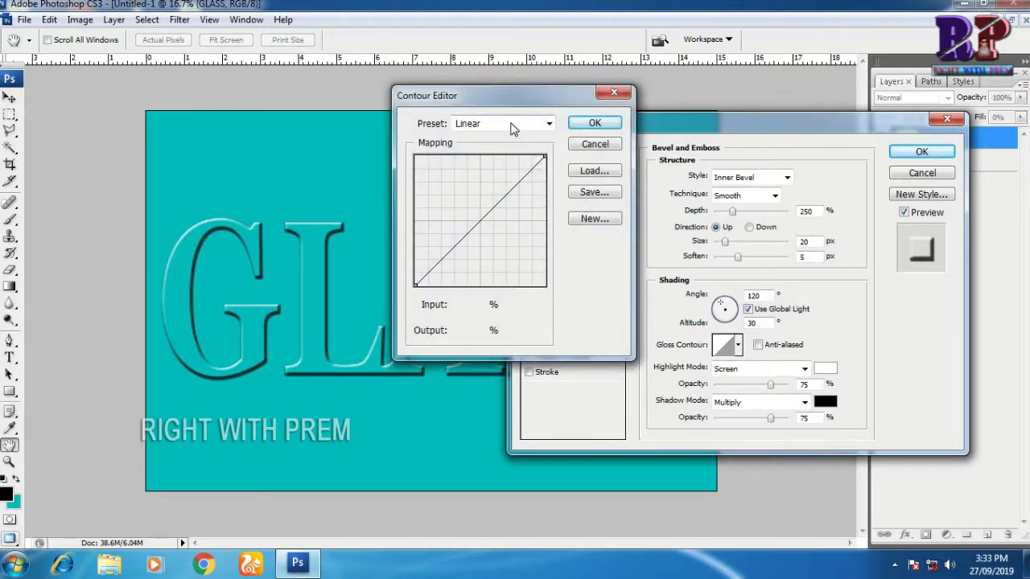
left_click(594, 145)
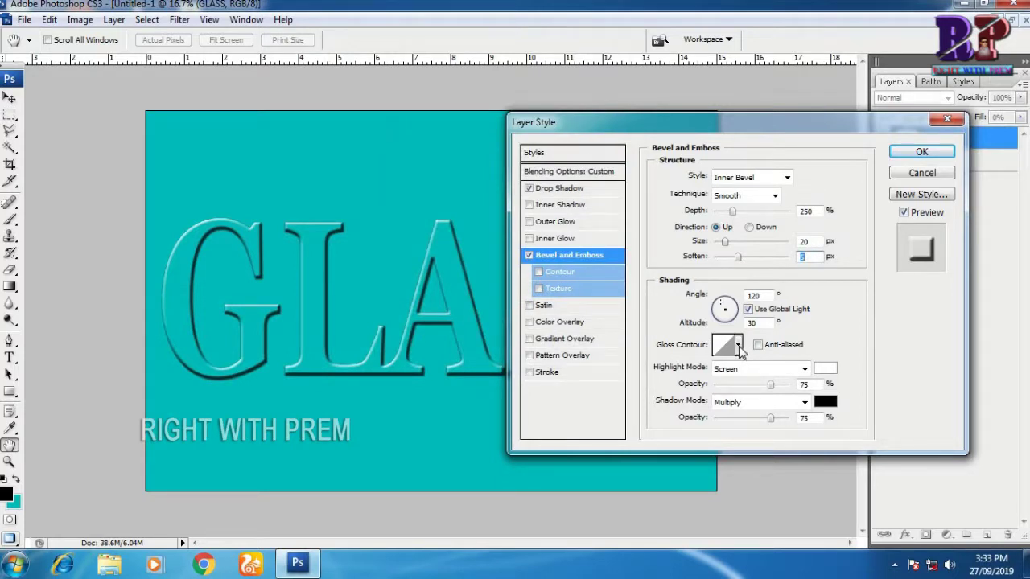
left_click(738, 346)
left_click(675, 406)
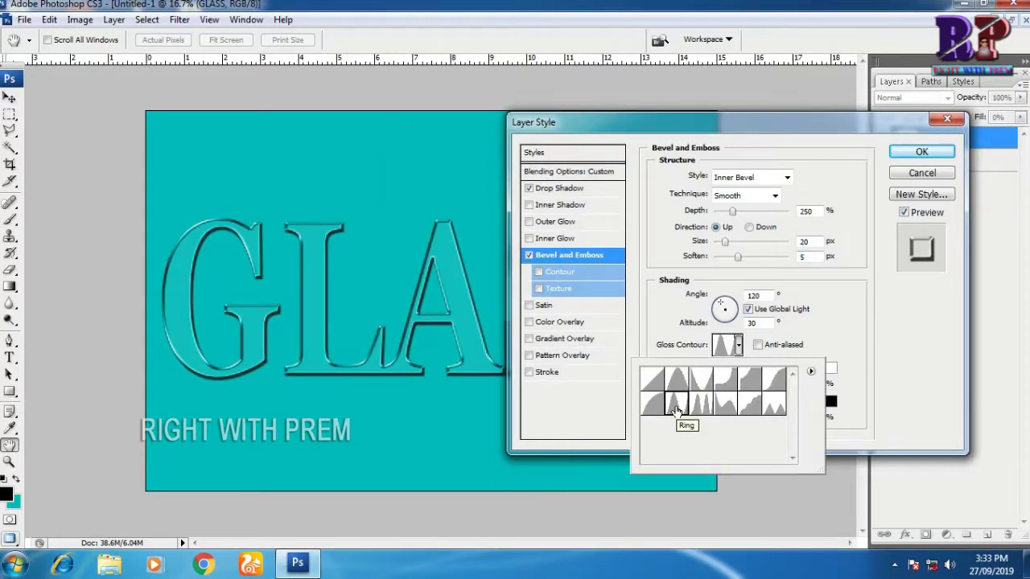
left_click(726, 346)
left_click(494, 127)
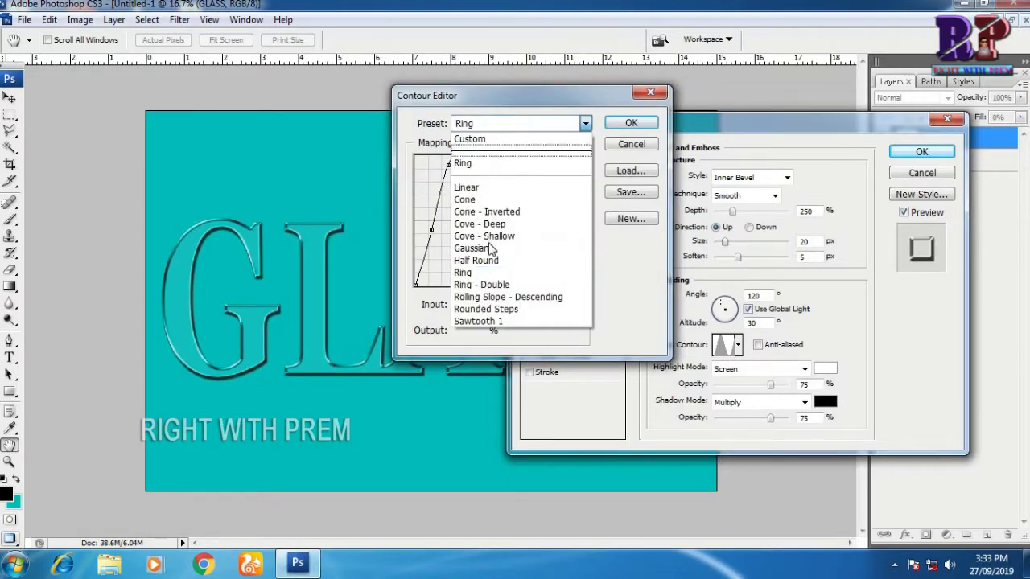
left_click(466, 275)
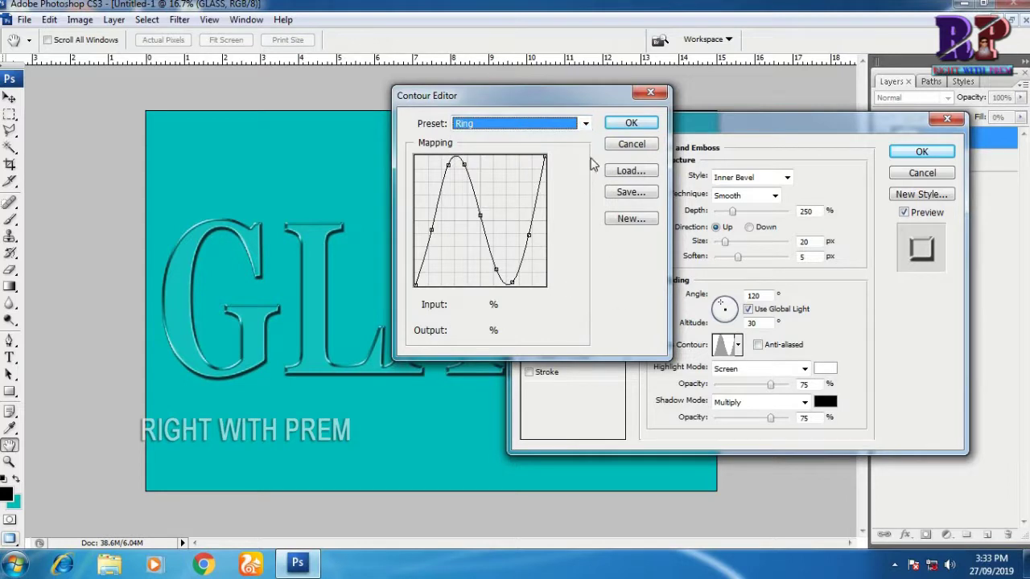
left_click(631, 123)
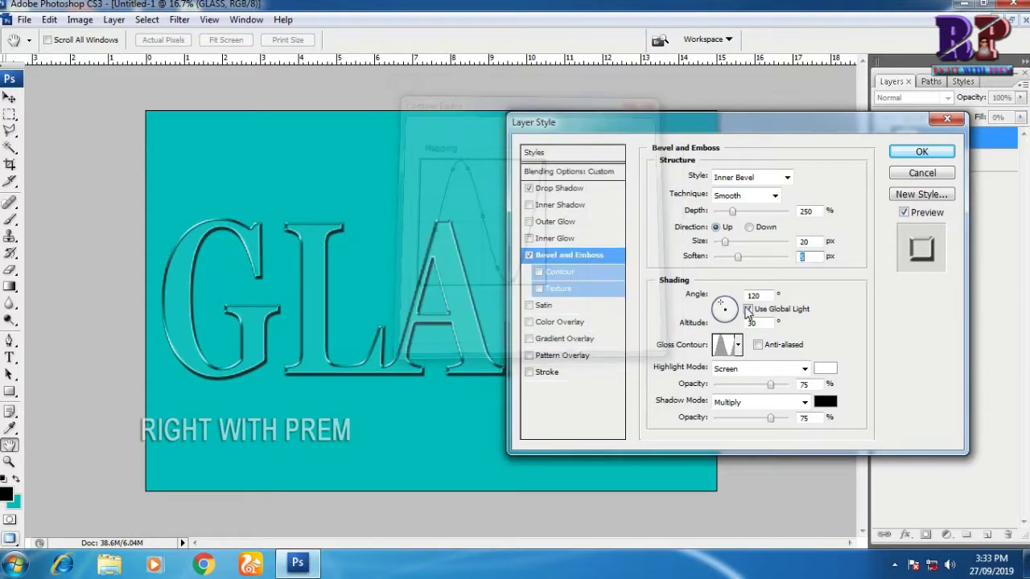
- Set highlight opacity to 50%, shadow mode to Linear Burn, and enter 250 for shadow opacity
left_click(803, 369)
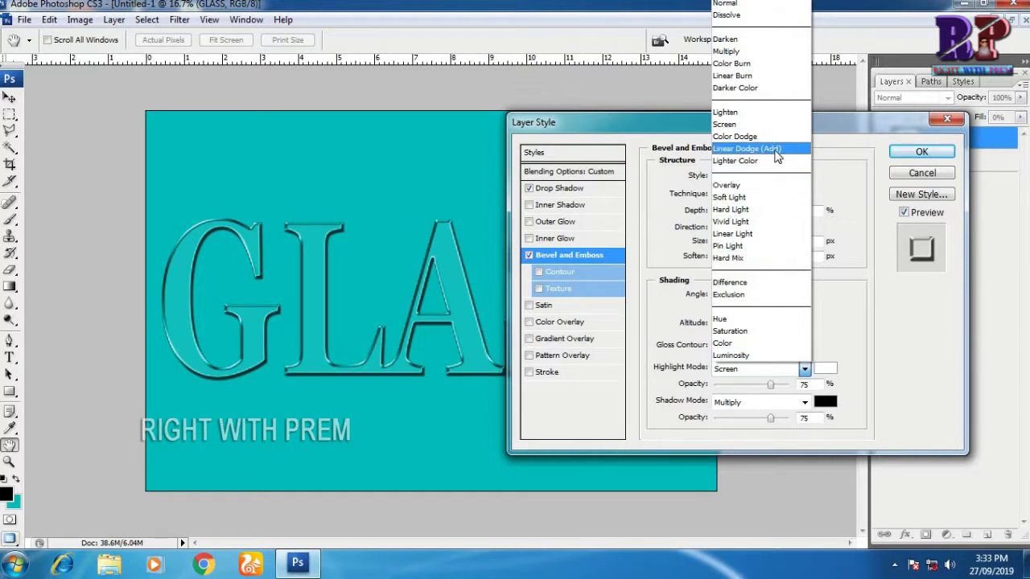
left_click(803, 384)
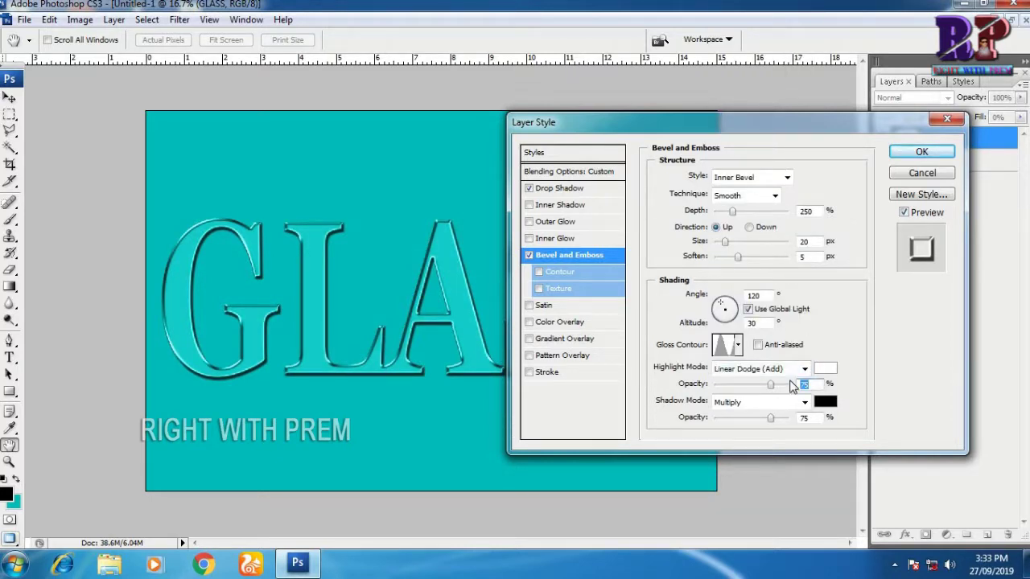
type("50")
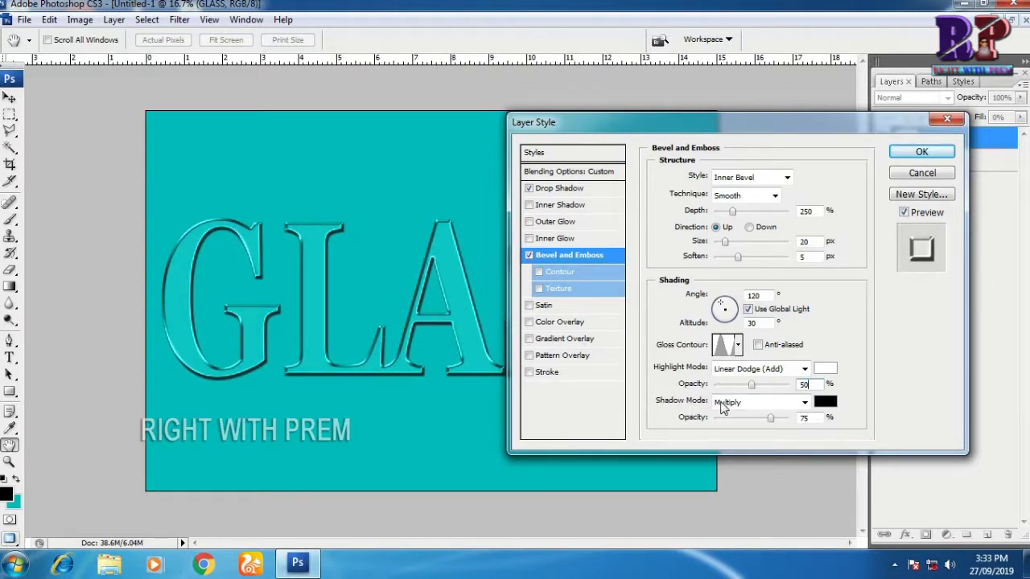
left_click(731, 403)
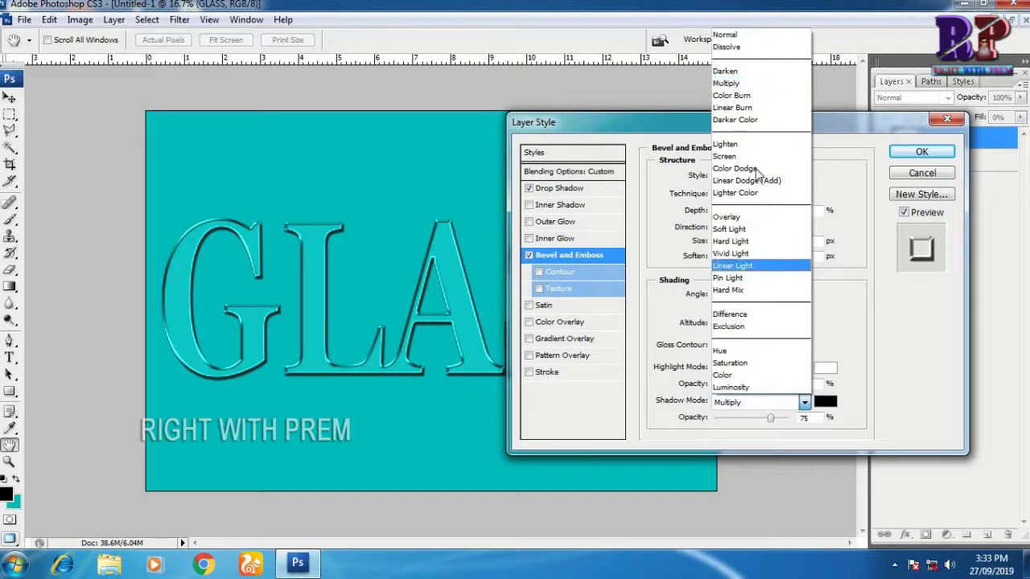
left_click(739, 110)
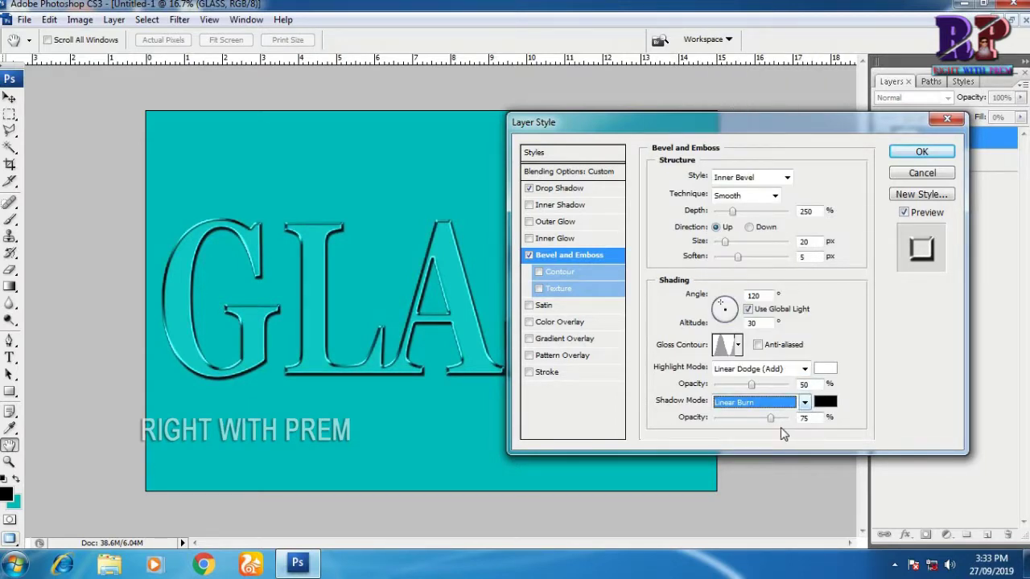
left_click(815, 418)
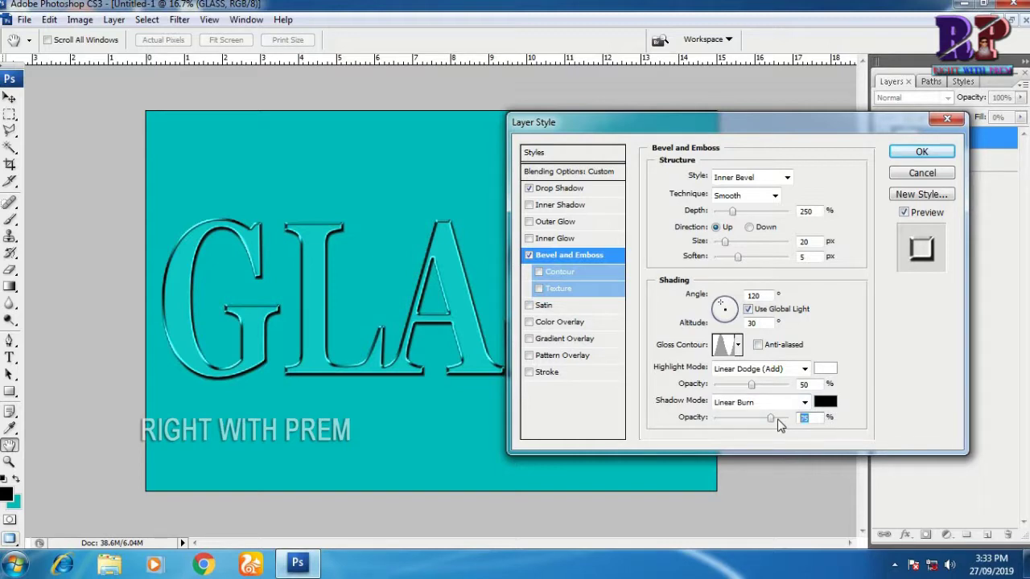
type("2")
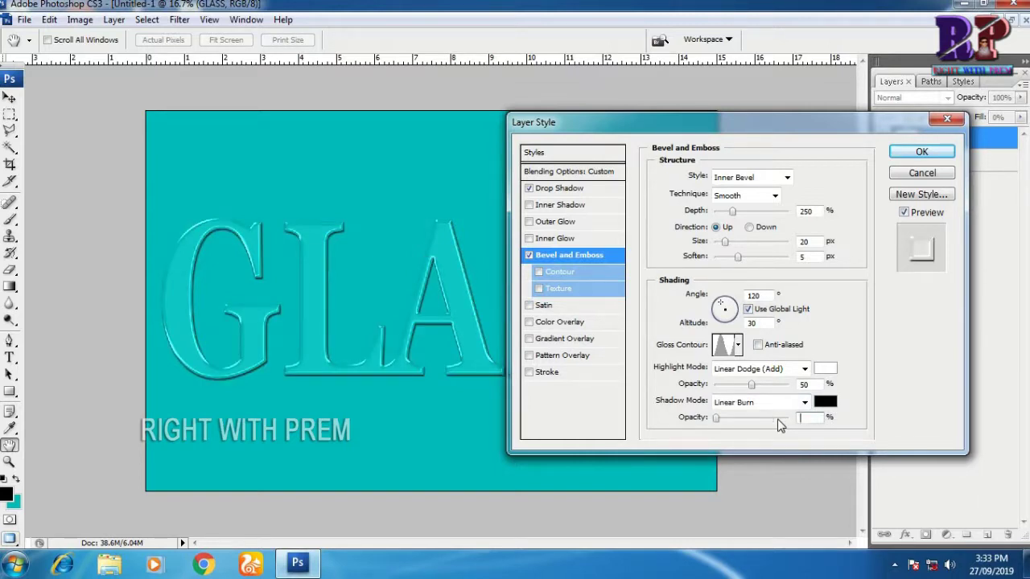
type("50")
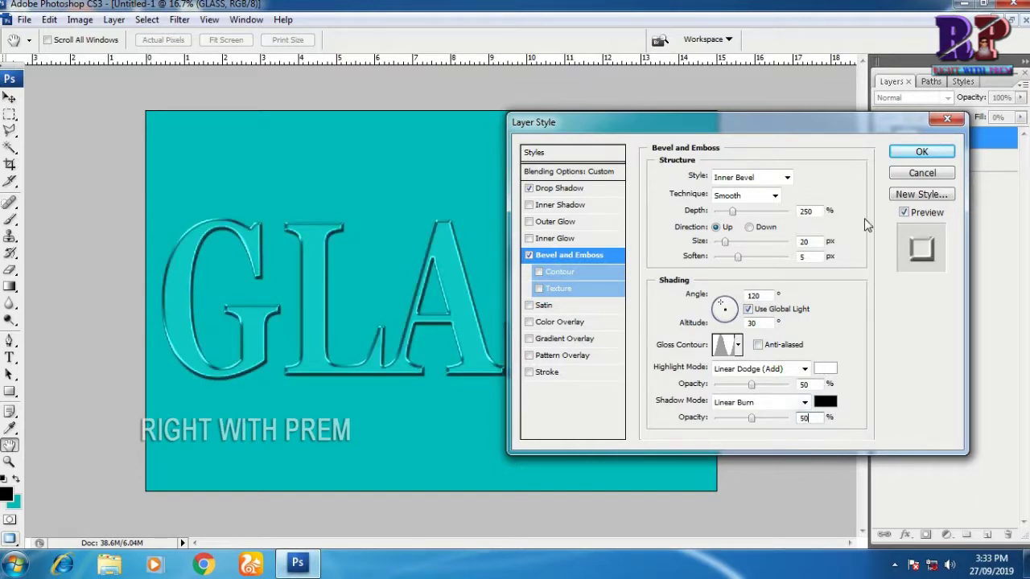
- Add an anti-aliased Ring contour to the bevel and apply the layer style
left_click(567, 272)
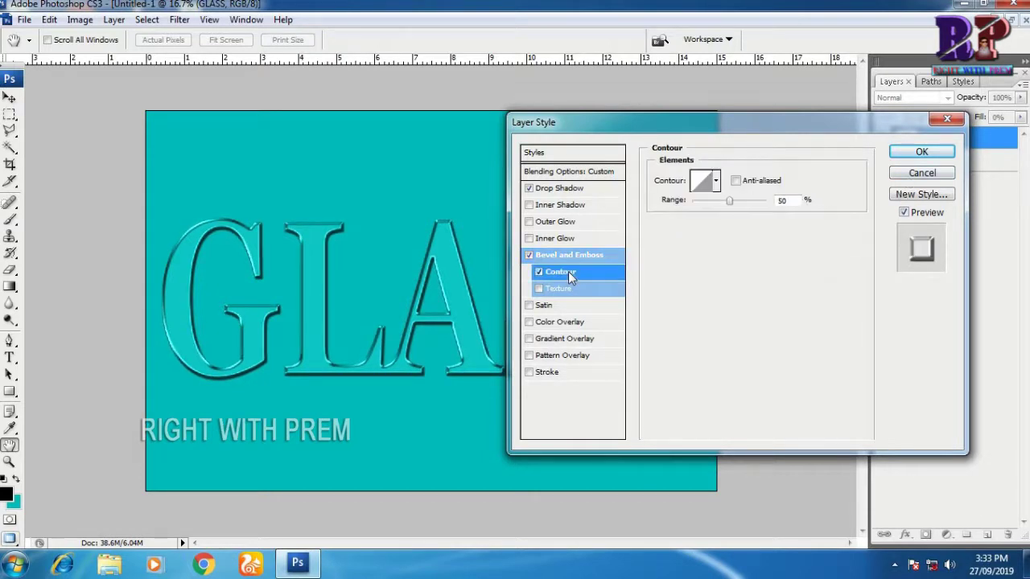
left_click(698, 180)
left_click(507, 124)
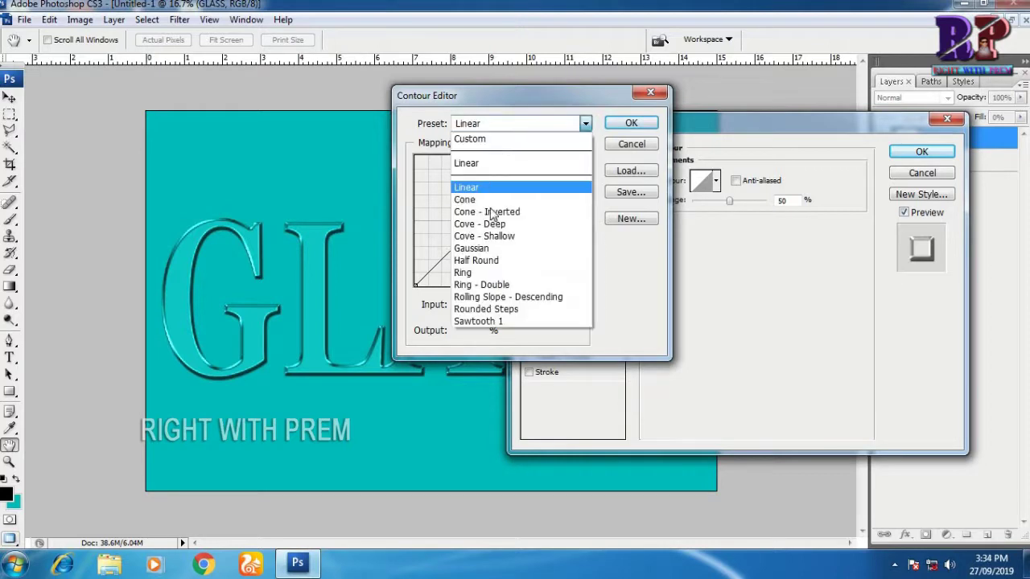
left_click(475, 273)
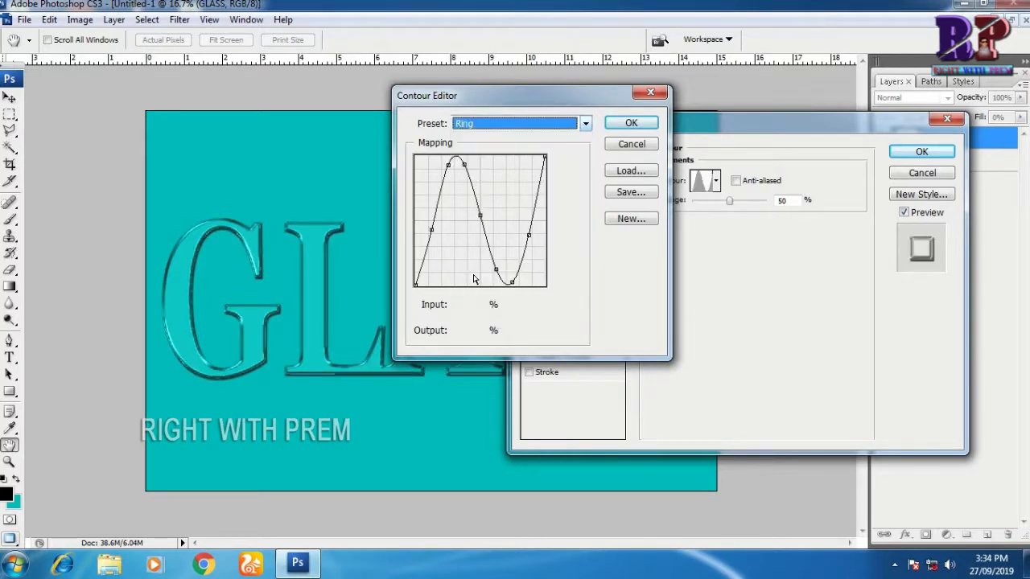
left_click(630, 124)
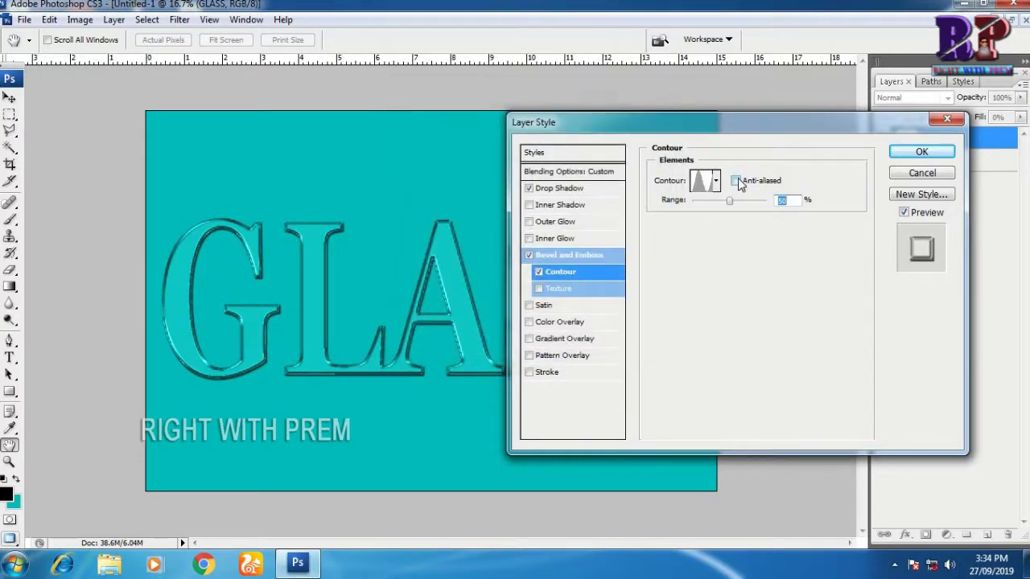
left_click(736, 182)
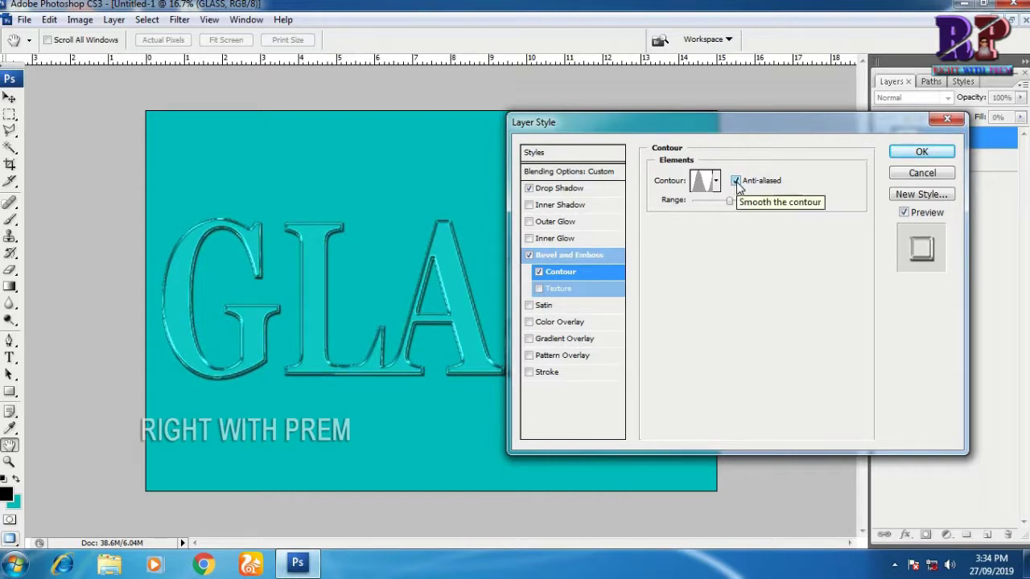
left_click(921, 153)
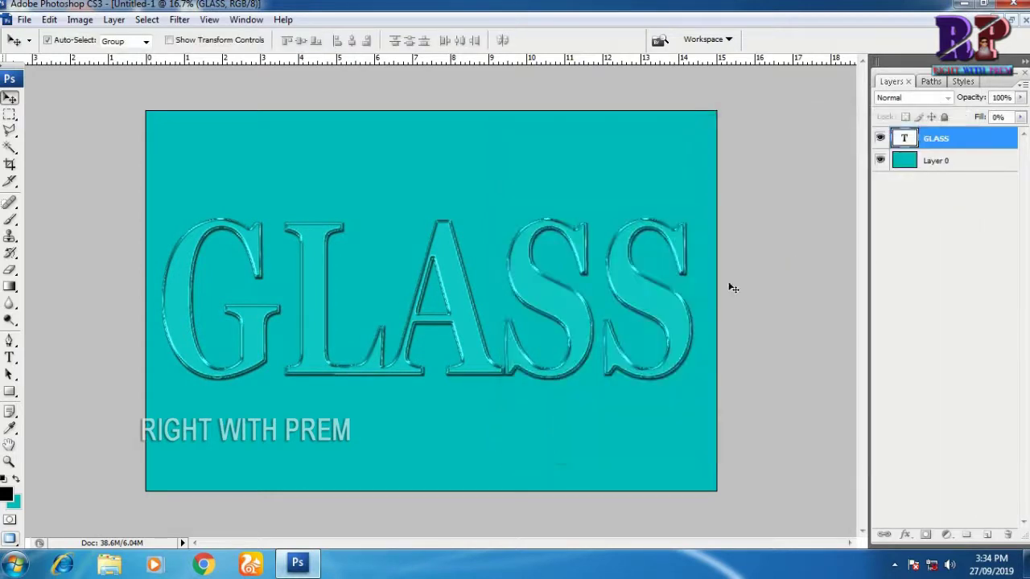
- Scale the GLASS text down and move it higher on the canvas
key("shift+Up")
key("shift+Up")
key("shift+Up")
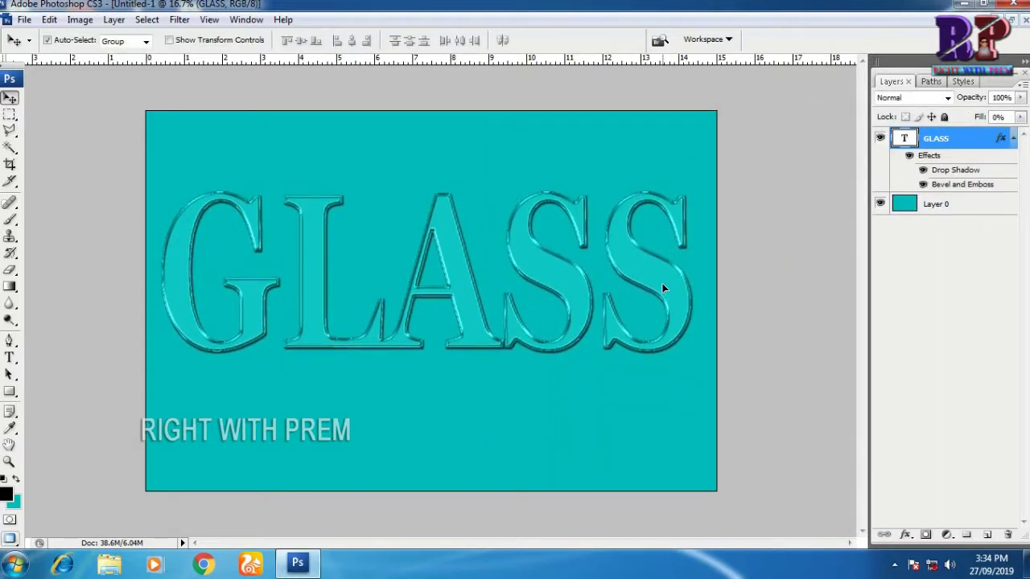
key("shift+Down")
key("shift+Down")
key("shift+Down")
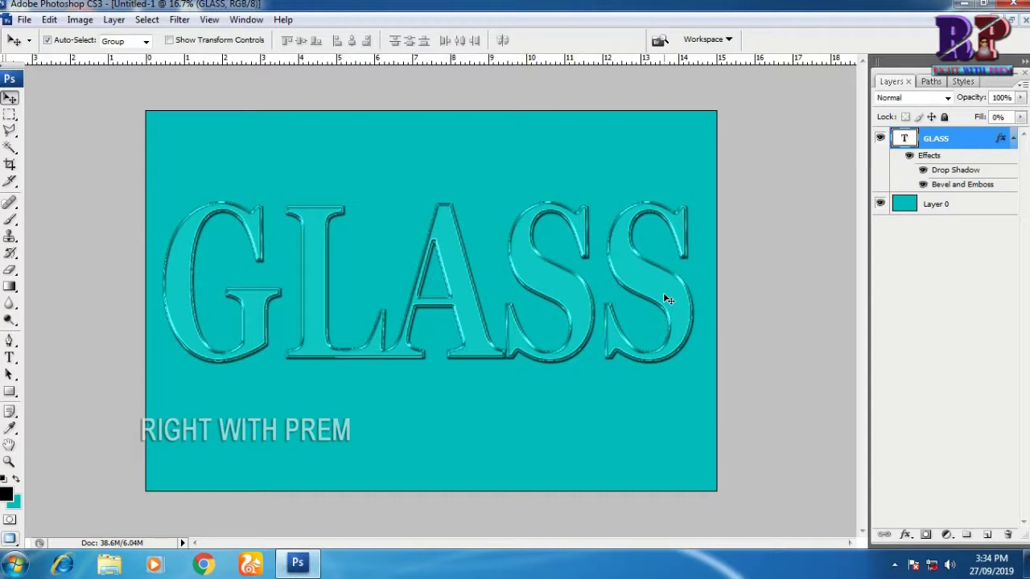
key("ctrl+t")
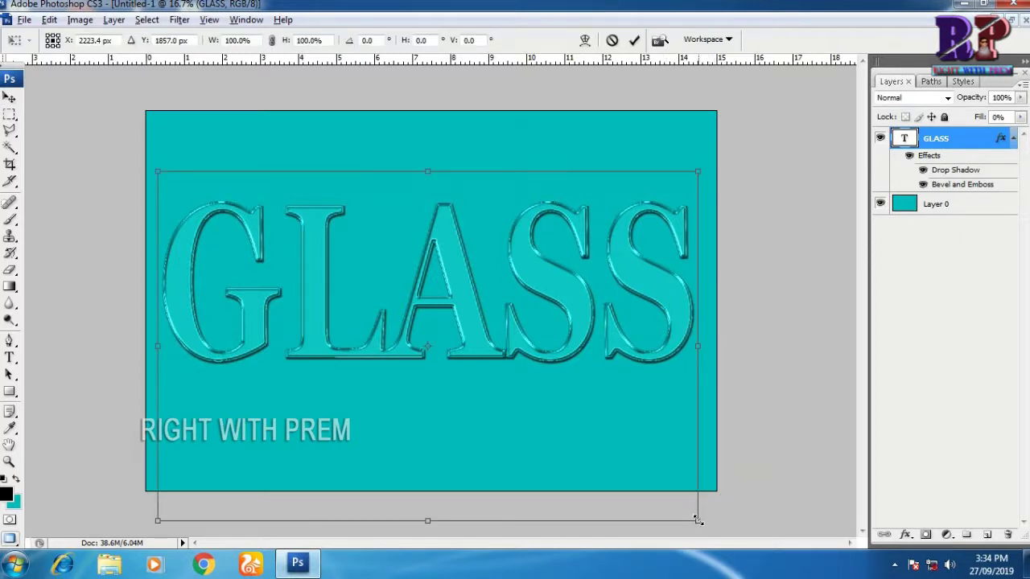
left_click_drag(697, 520, 660, 496)
left_click_drag(557, 324, 562, 245)
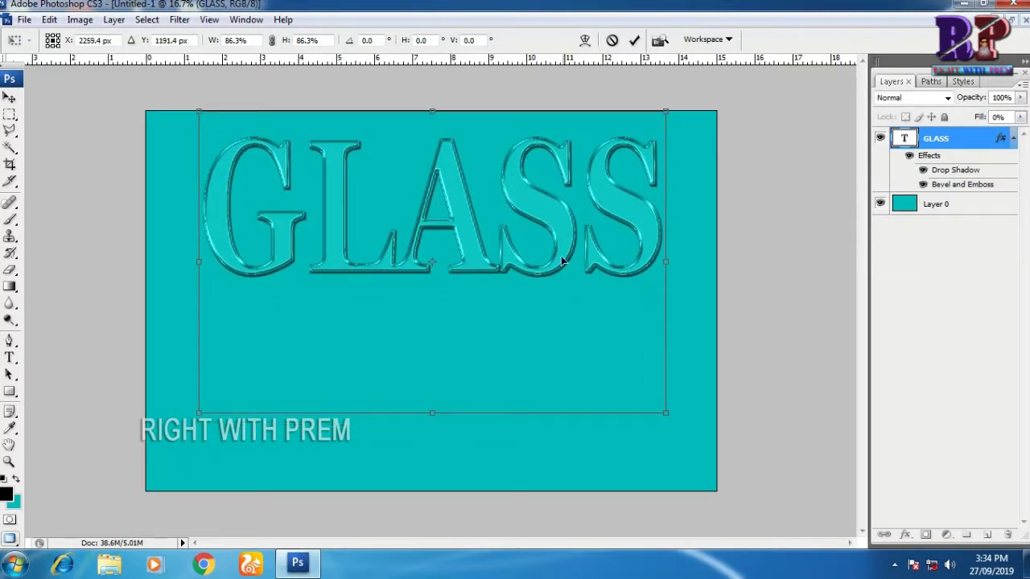
key("Return")
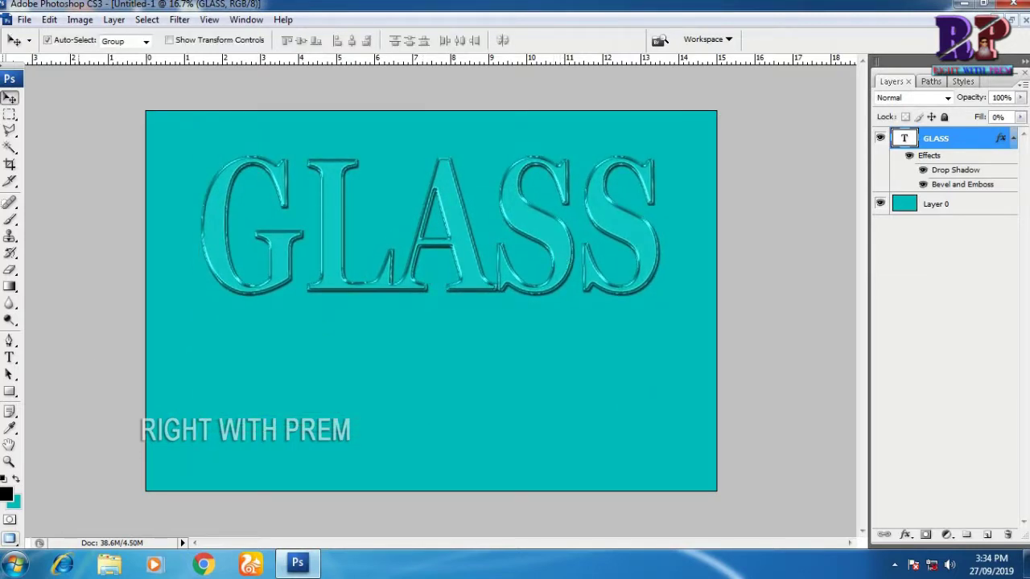
- Add a second text line reading EFFECT beneath GLASS
left_click(10, 358)
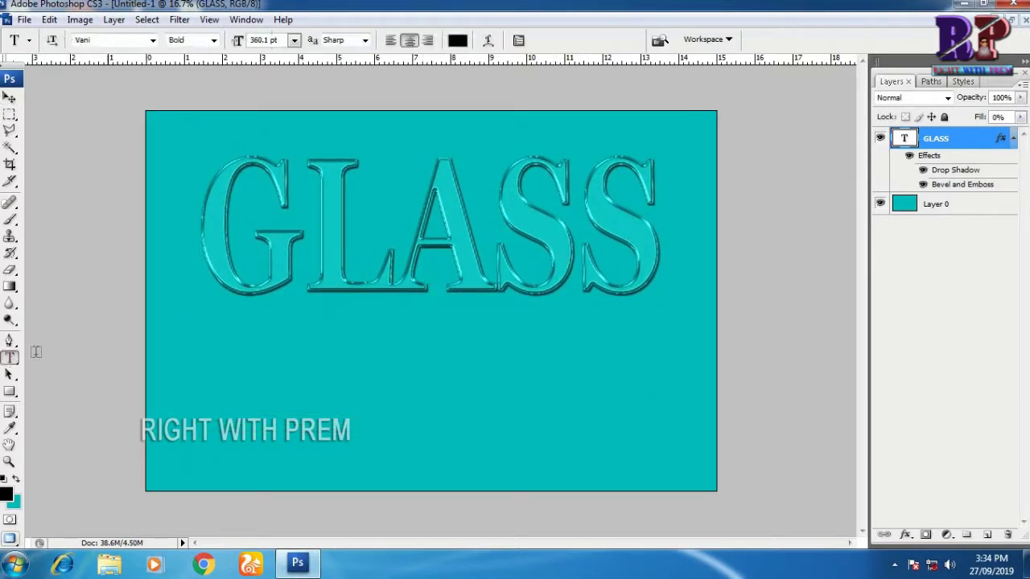
left_click(361, 210)
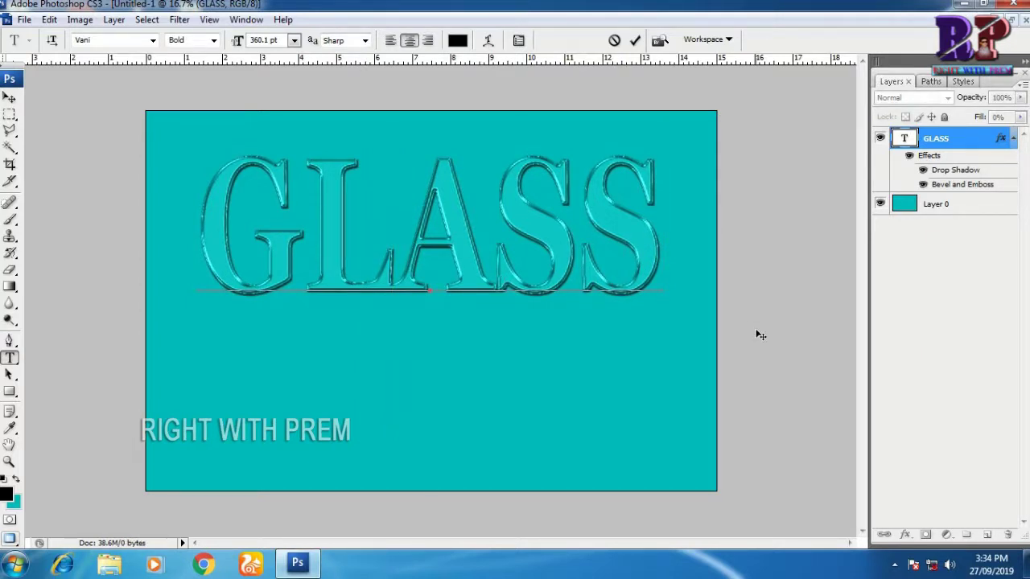
type("ef")
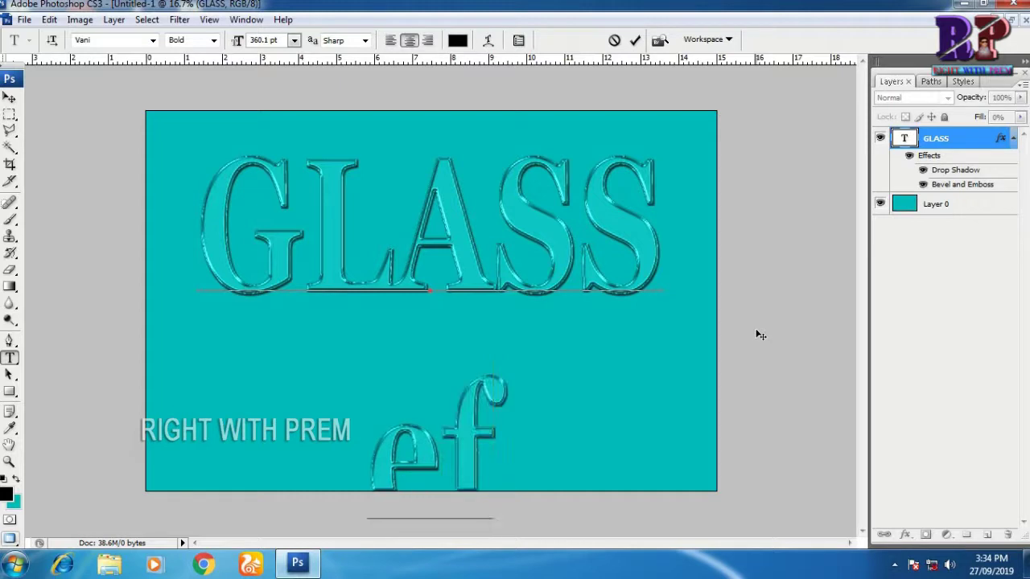
type("ect")
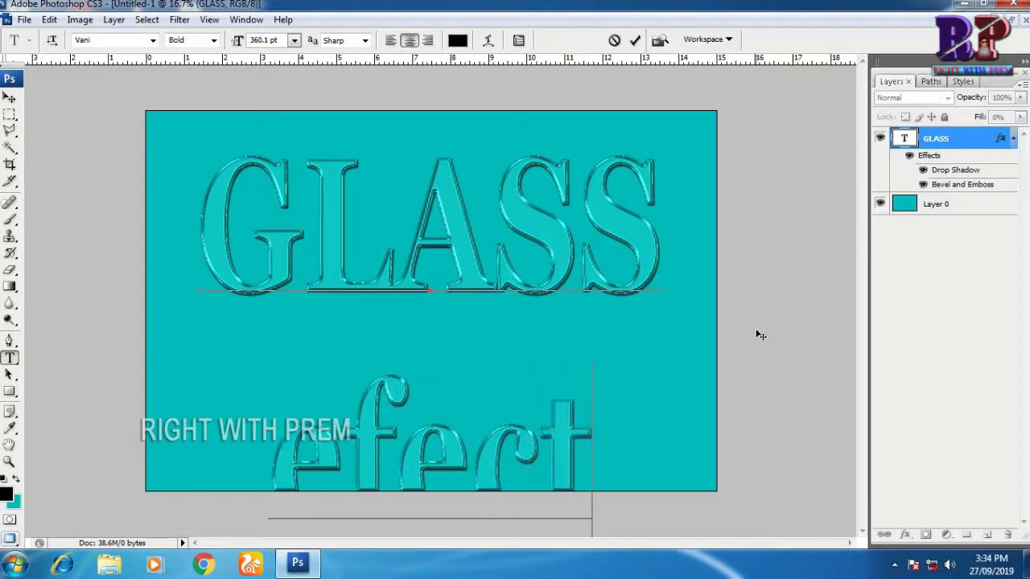
key("BackSpace")
key("BackSpace")
key("BackSpace")
key("BackSpace")
key("BackSpace")
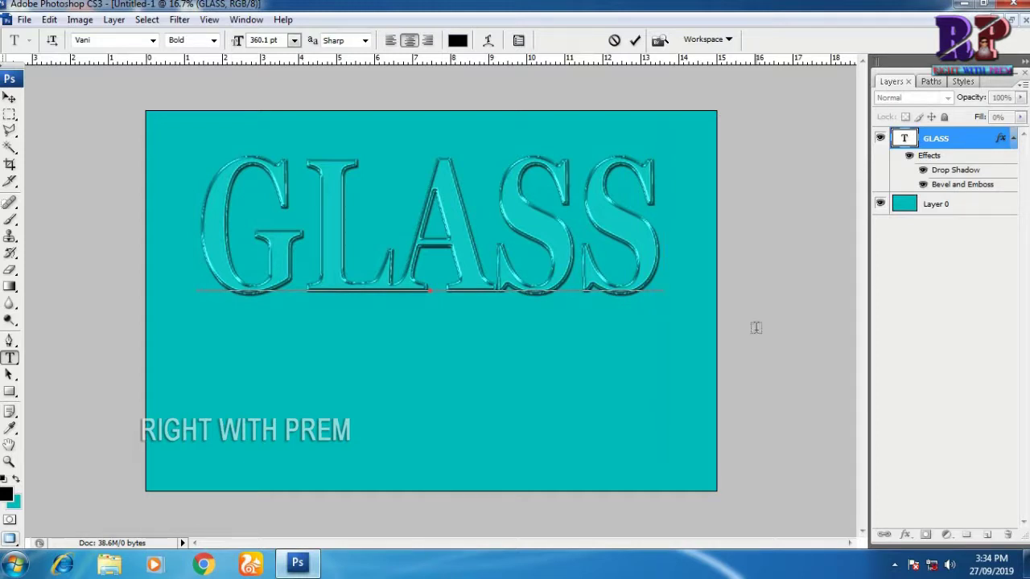
type("EFFECT")
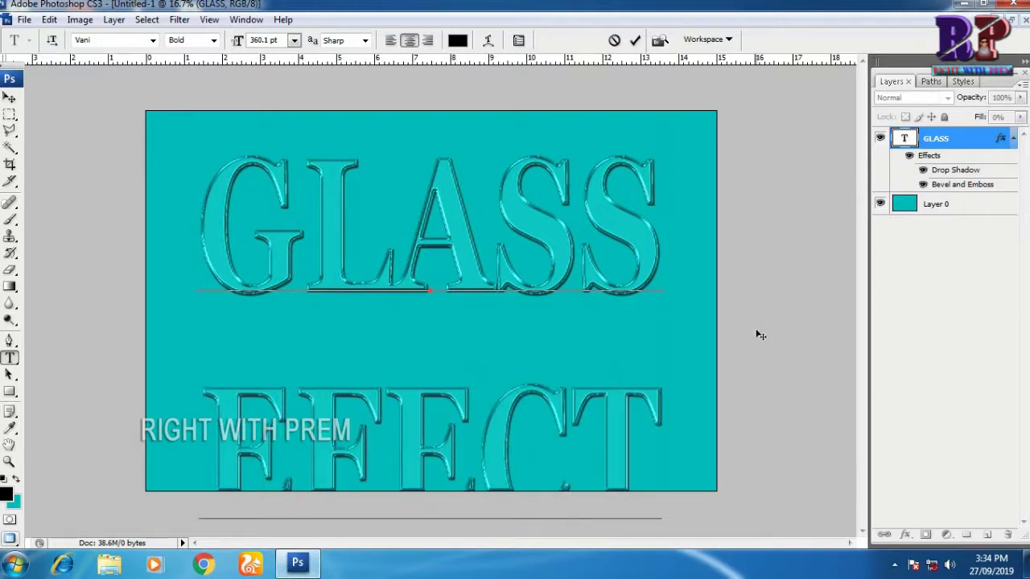
- Squash and rescale the two-line text so it fits on the canvas
left_click(10, 98)
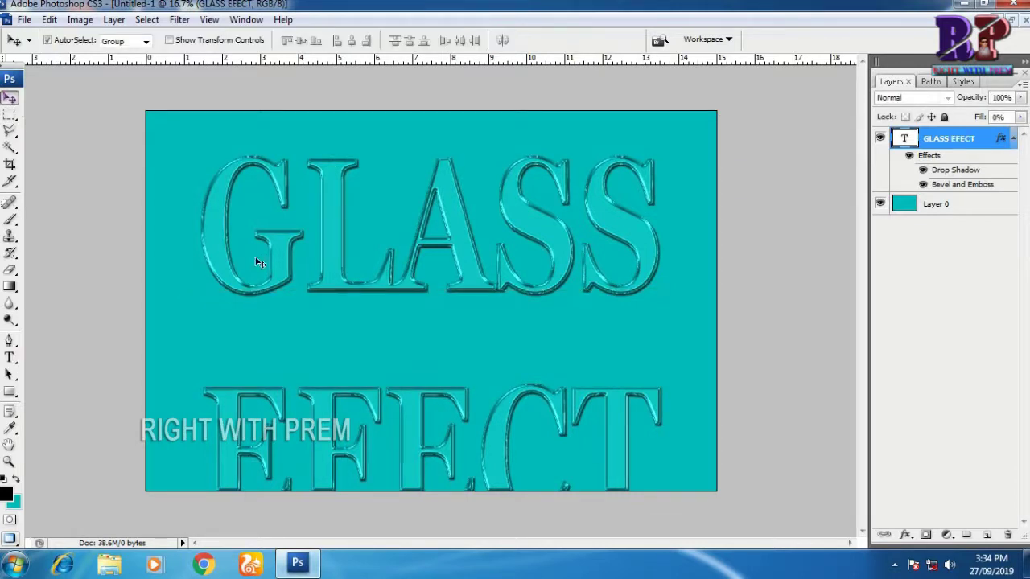
key("ctrl+t")
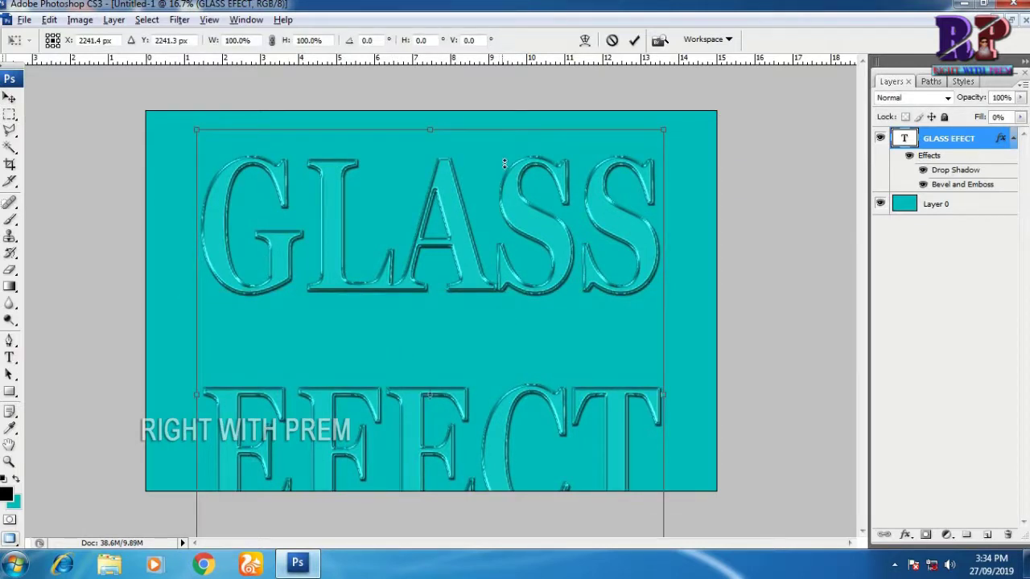
left_click_drag(504, 163, 472, 233)
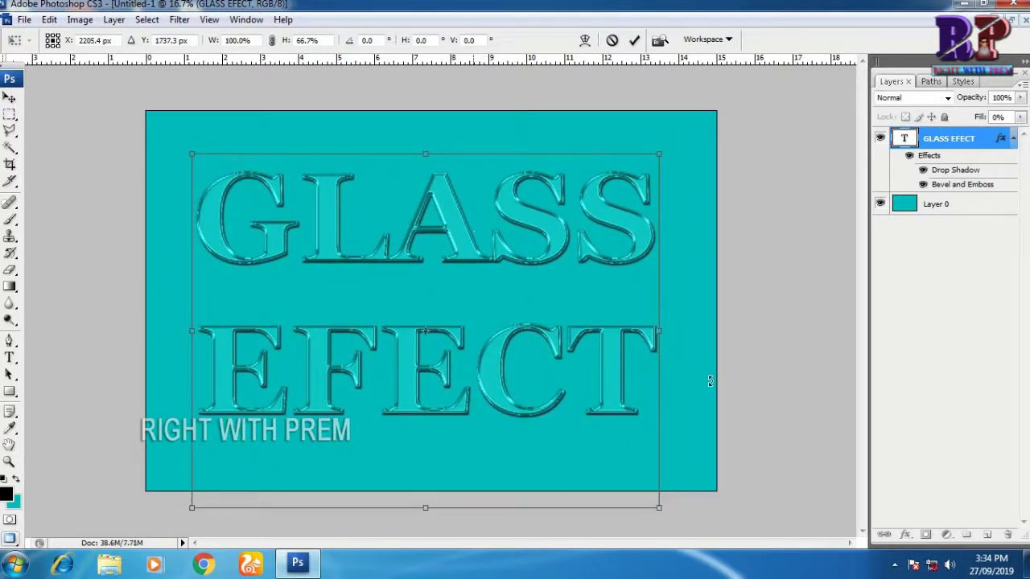
left_click_drag(659, 153, 672, 144)
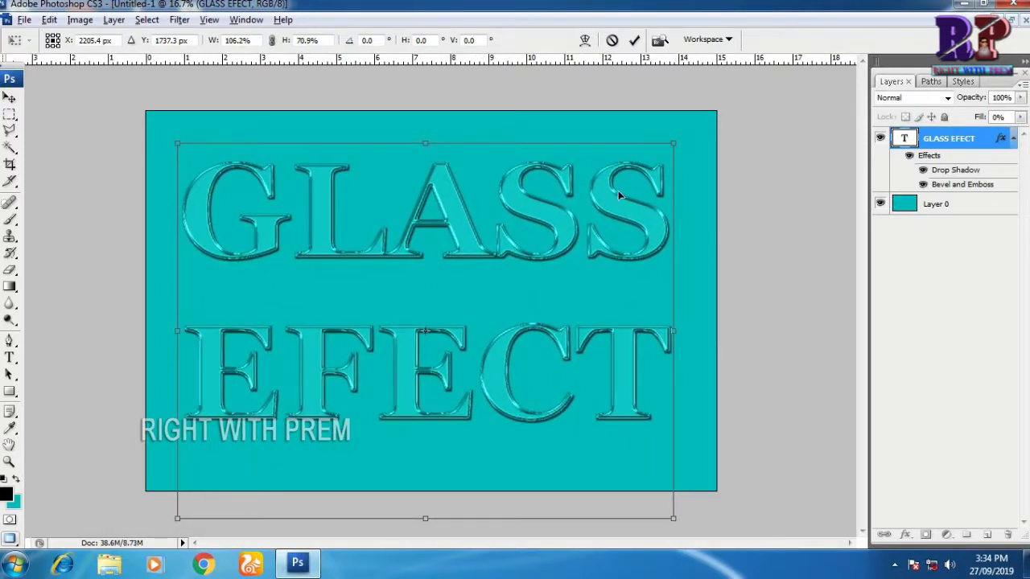
key("shift+Right")
key("shift+Right")
key("shift+Right")
key("shift+Down")
key("Return")
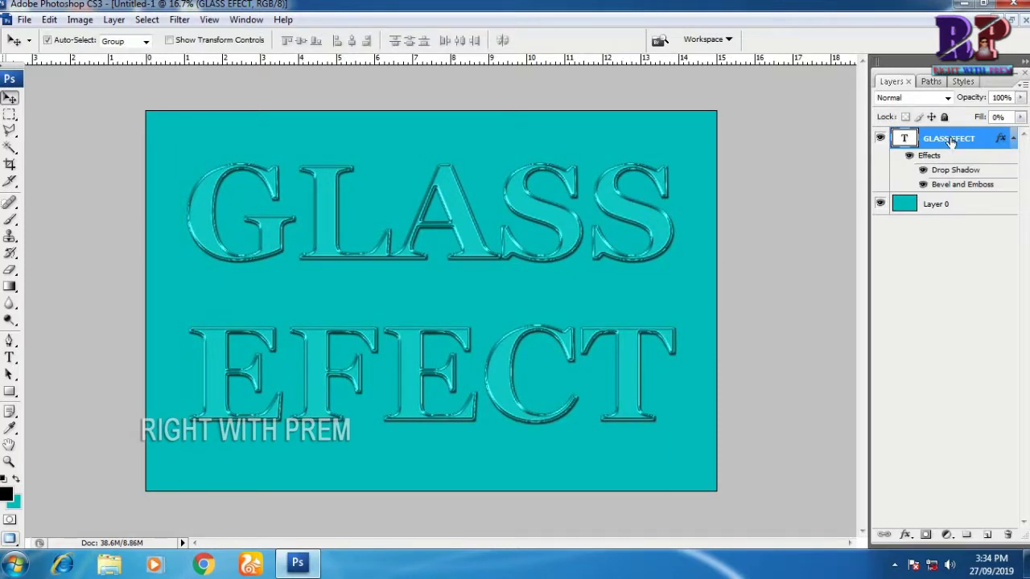
- Duplicate the text layer, link both text layers, and nudge them into place
key("ctrl+j")
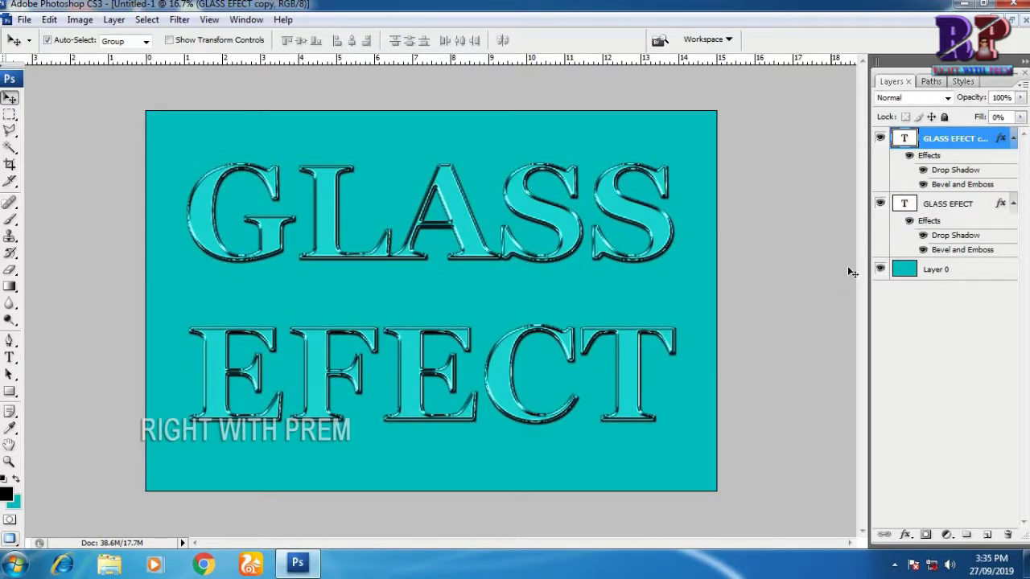
left_click(956, 208, "shift")
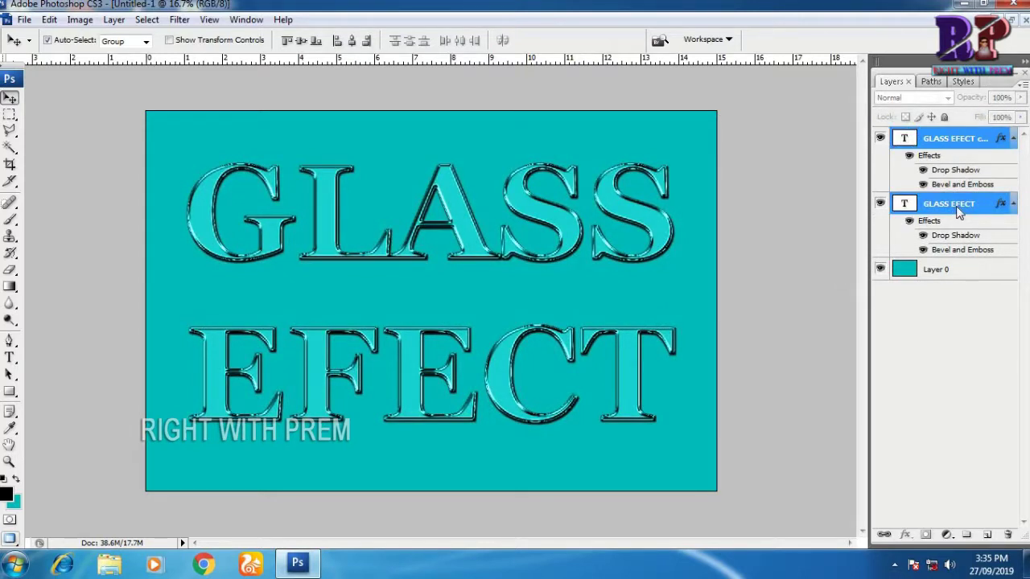
right_click(956, 208)
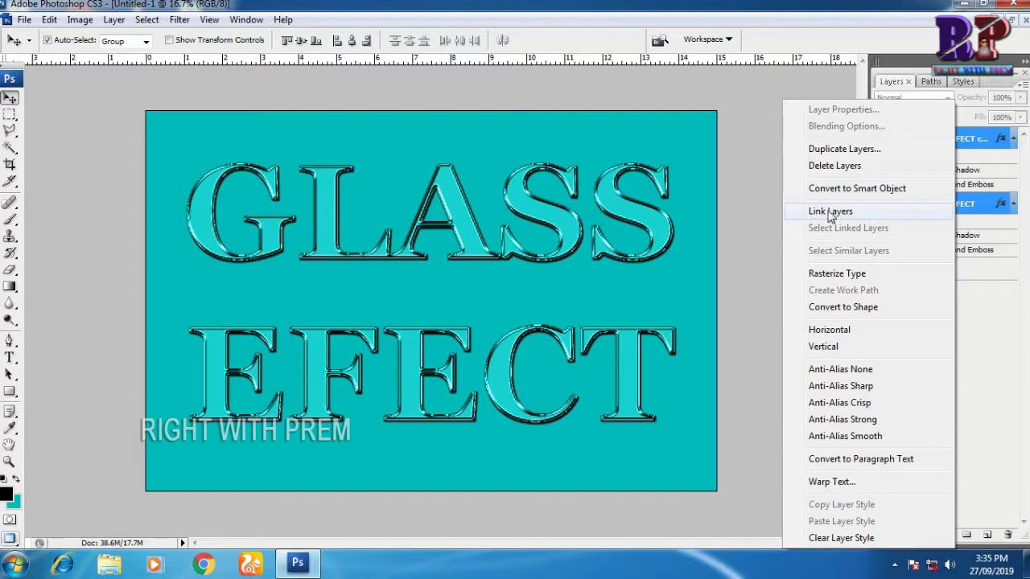
left_click(822, 212)
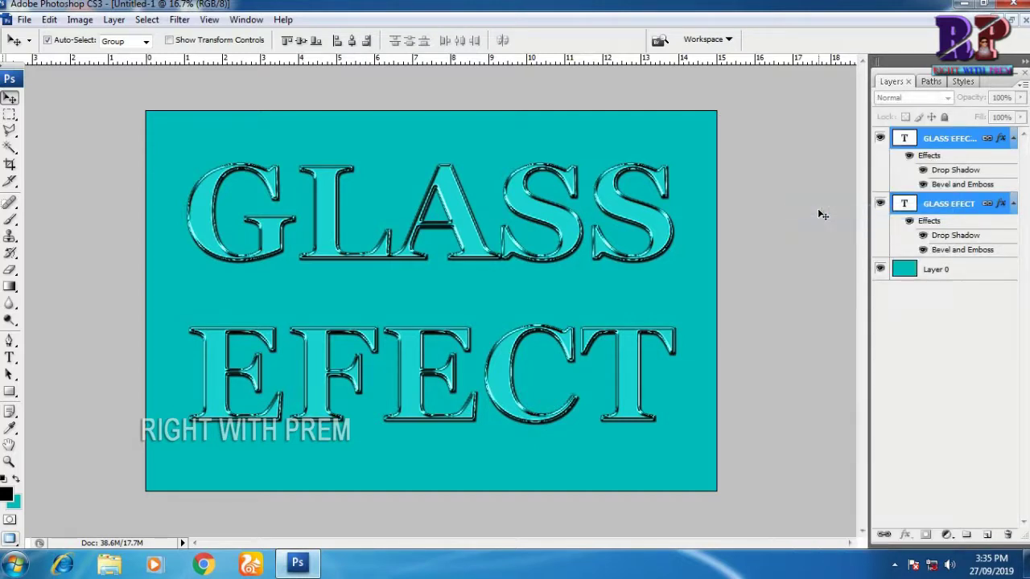
left_click_drag(653, 220, 658, 229)
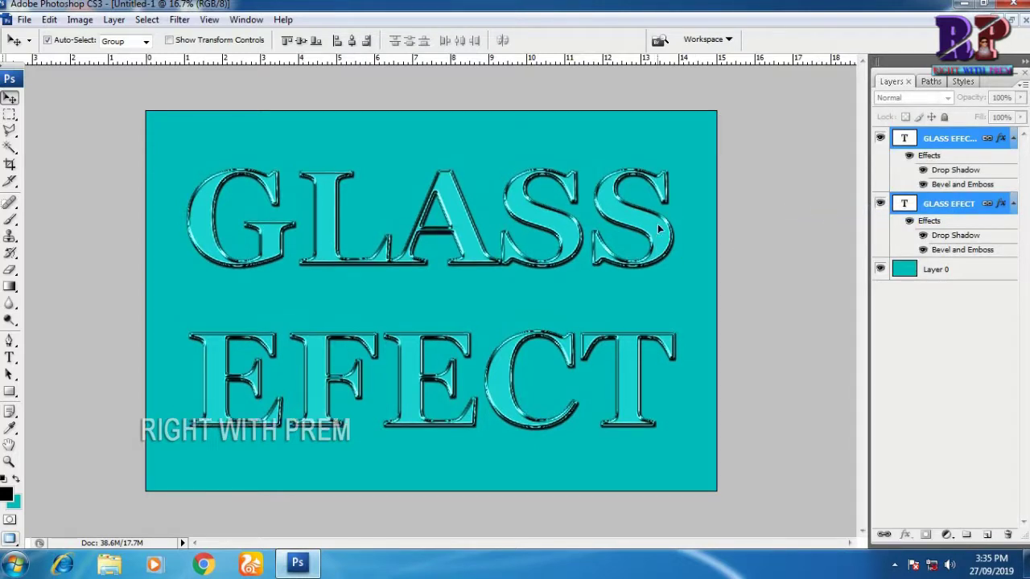
left_click(937, 276)
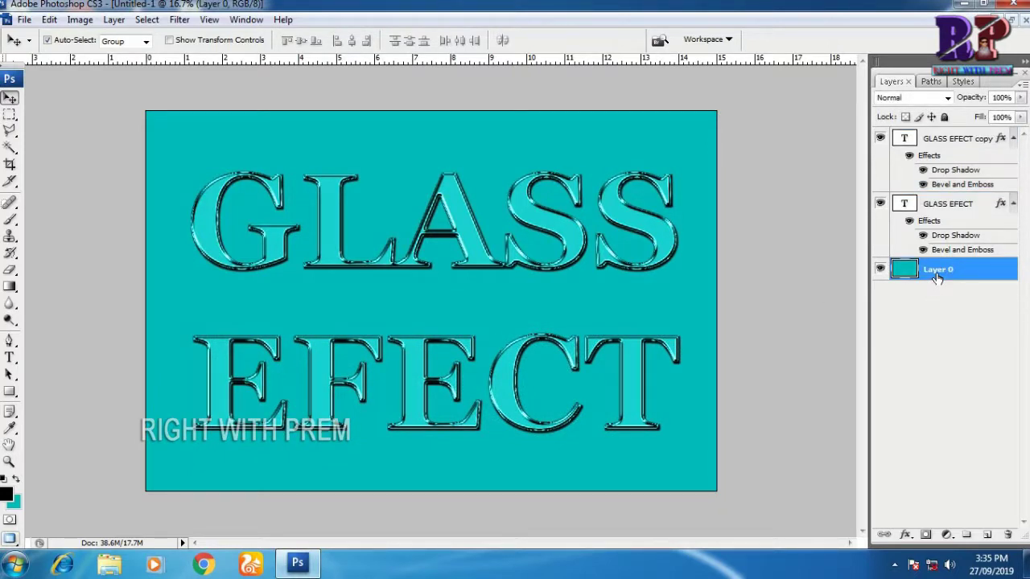
- Shift the background hue by about +27 in Hue/Saturation to make it blue
key("ctrl+u")
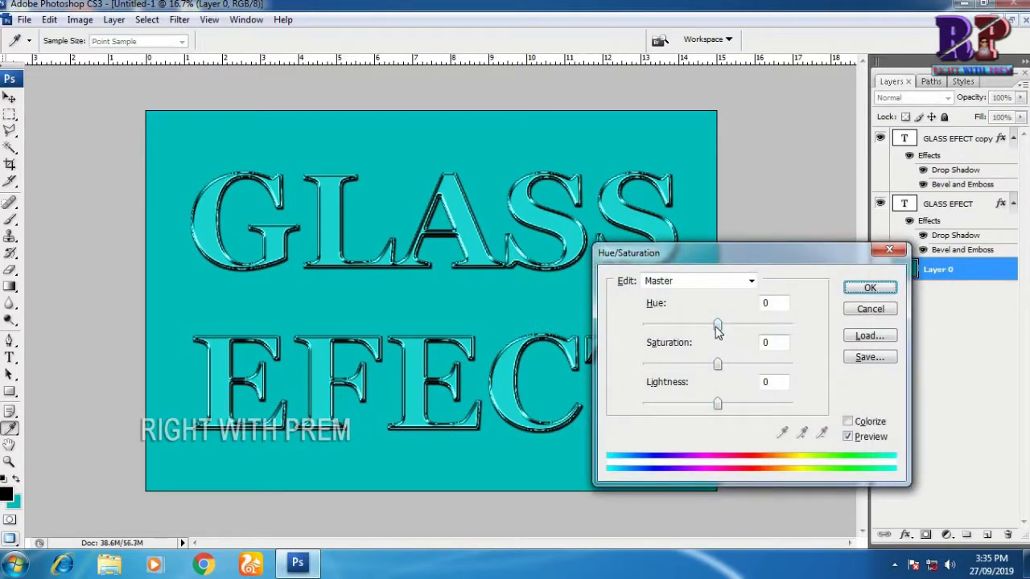
left_click_drag(717, 325, 714, 325)
left_click(777, 326)
left_click_drag(777, 332, 798, 331)
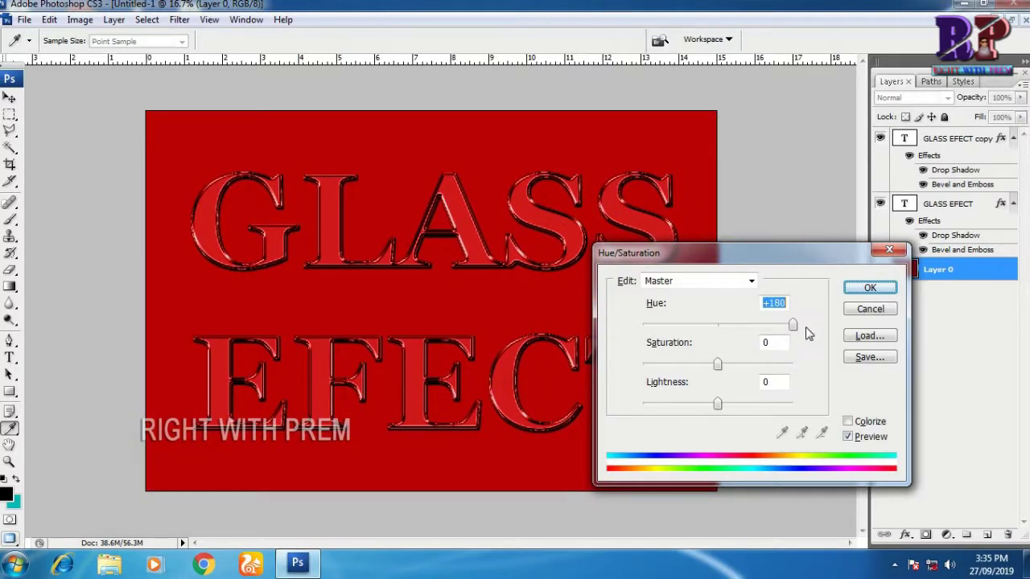
left_click_drag(794, 327, 740, 336)
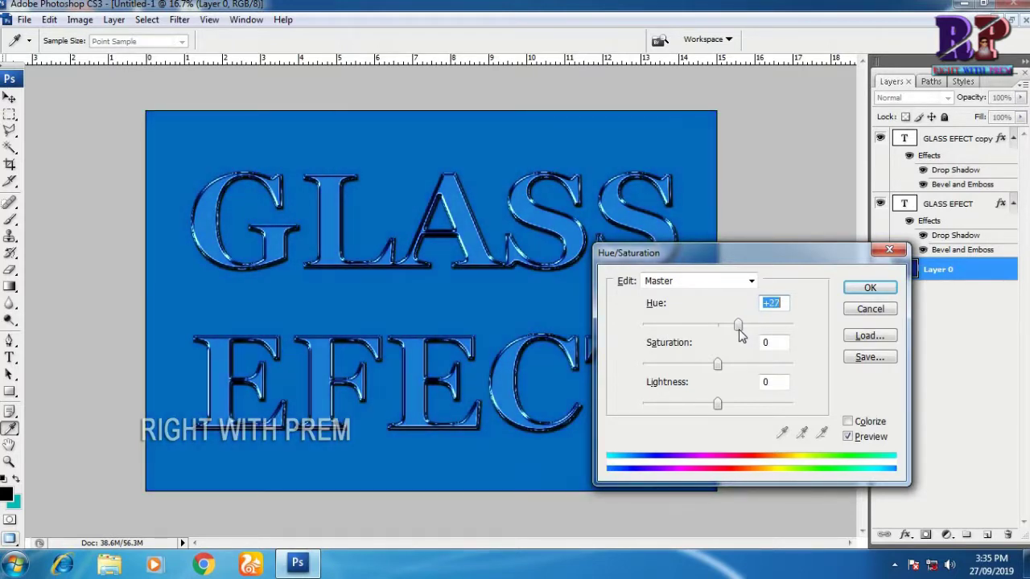
left_click(867, 288)
key("v")
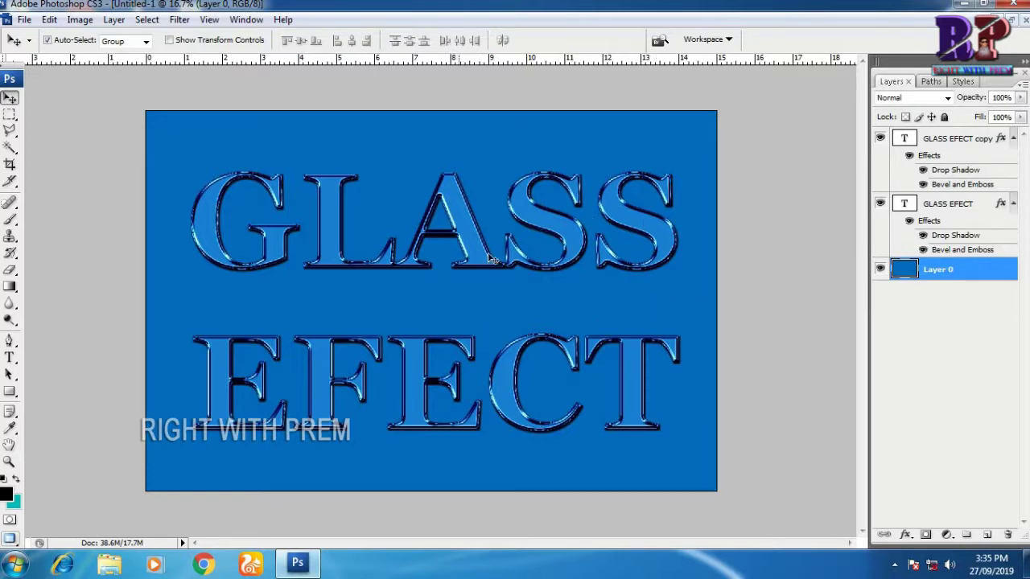
- Drag the linked GLASS EFECT lines upward so they sit centred on the blue background
left_click_drag(474, 269, 475, 276)
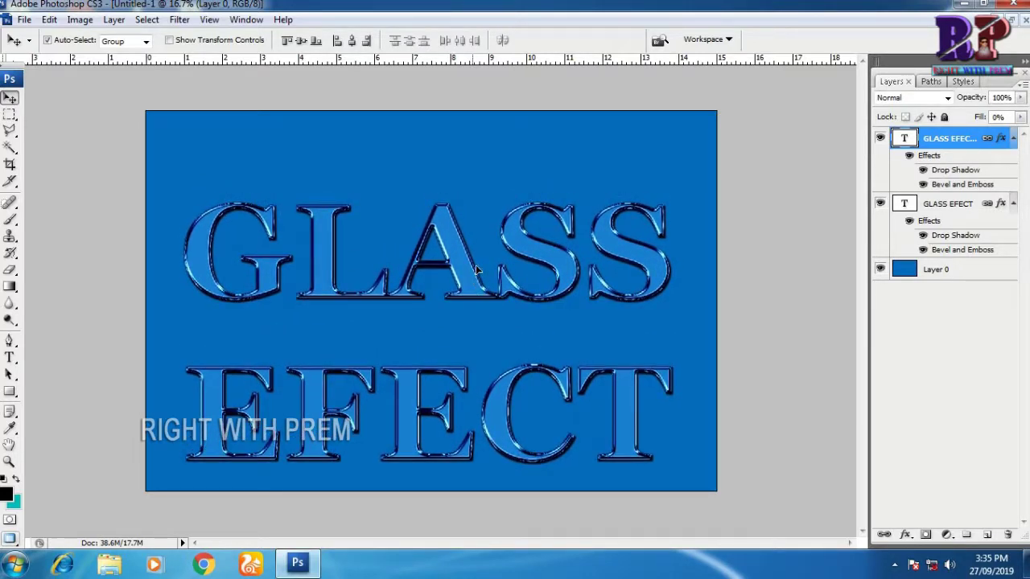
left_click_drag(473, 282, 465, 264)
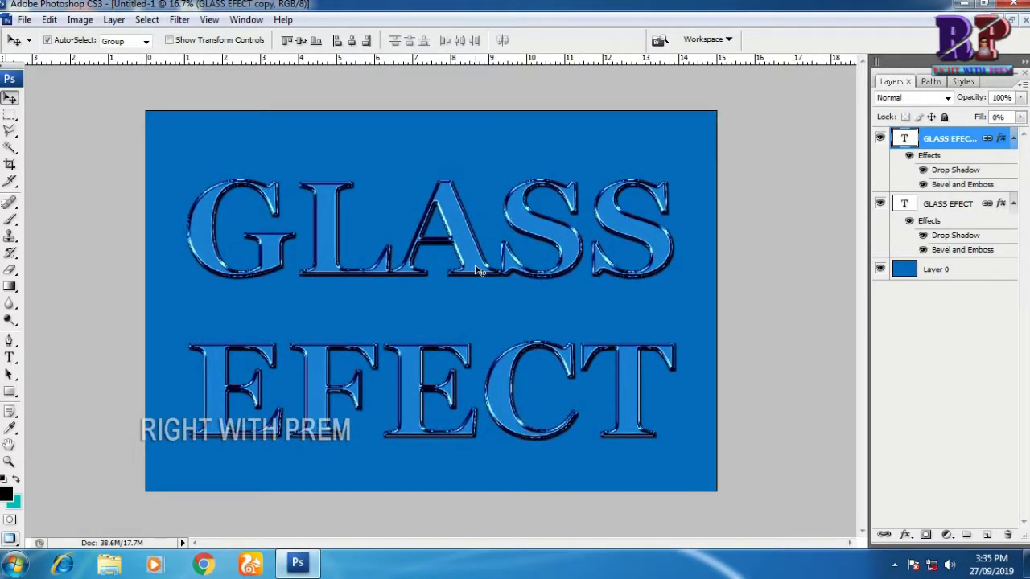